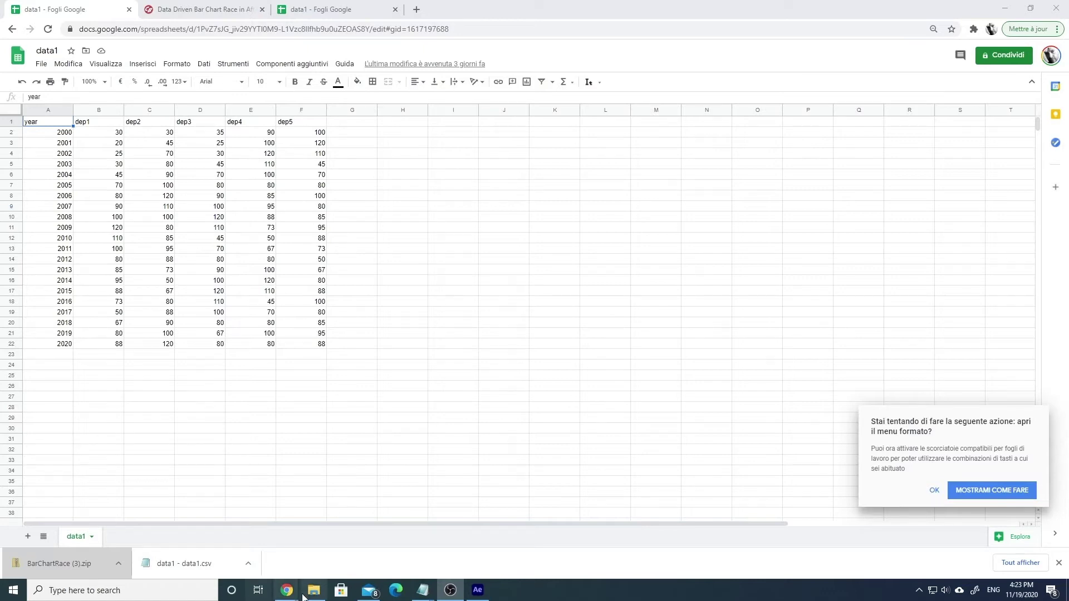
# Bring the browser forward on the Data Driven Bar Chart Race post and scroll to the BarChartRace (4).zip download
pyautogui.moveTo(285, 594)
pyautogui.click(359, 542)
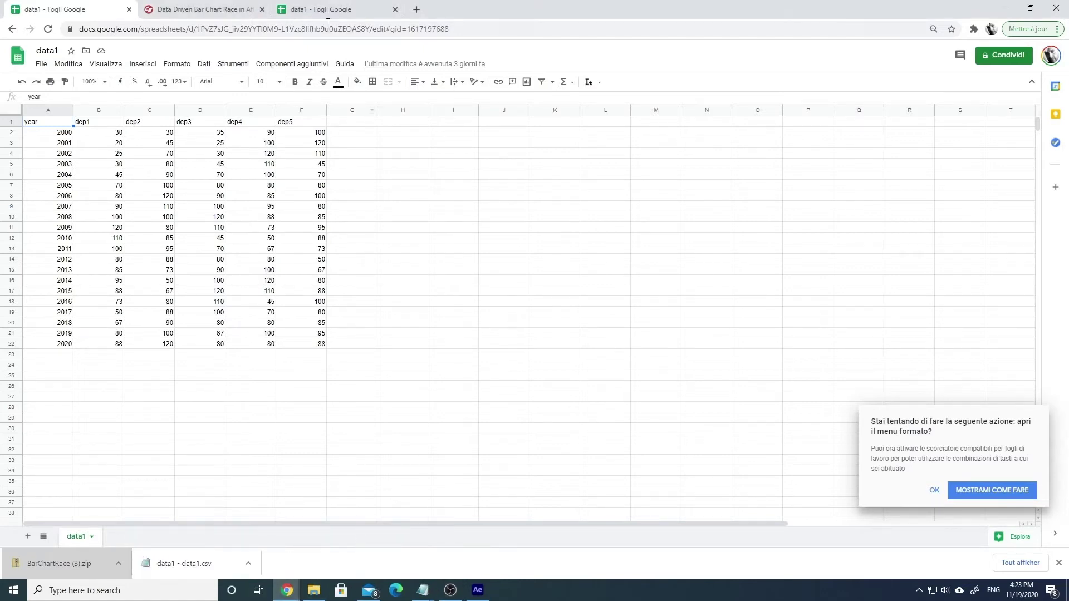
pyautogui.click(222, 7)
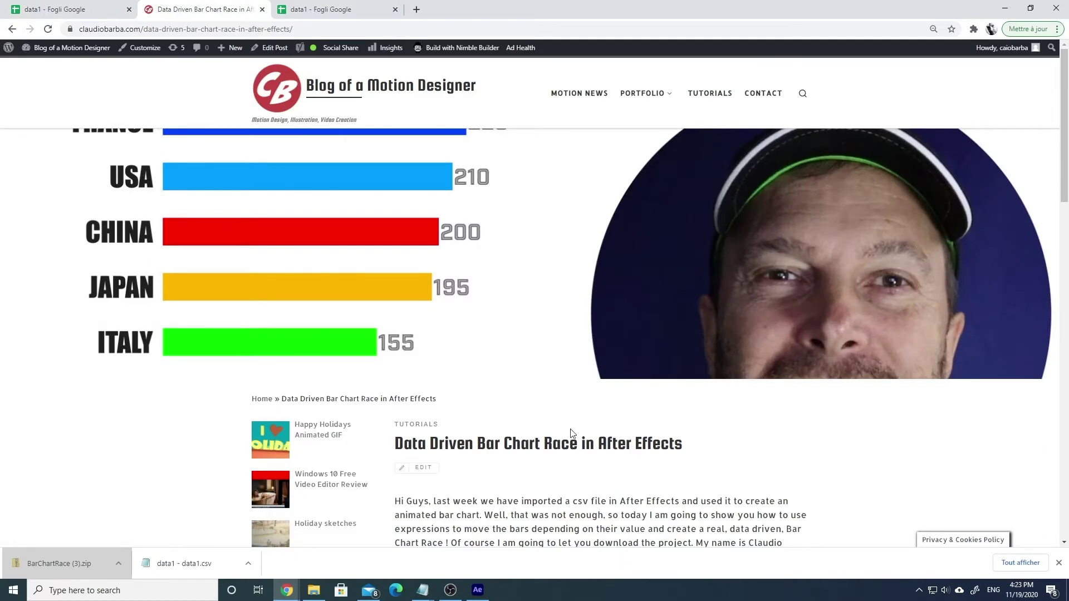
pyautogui.scroll(-8, 571, 432)
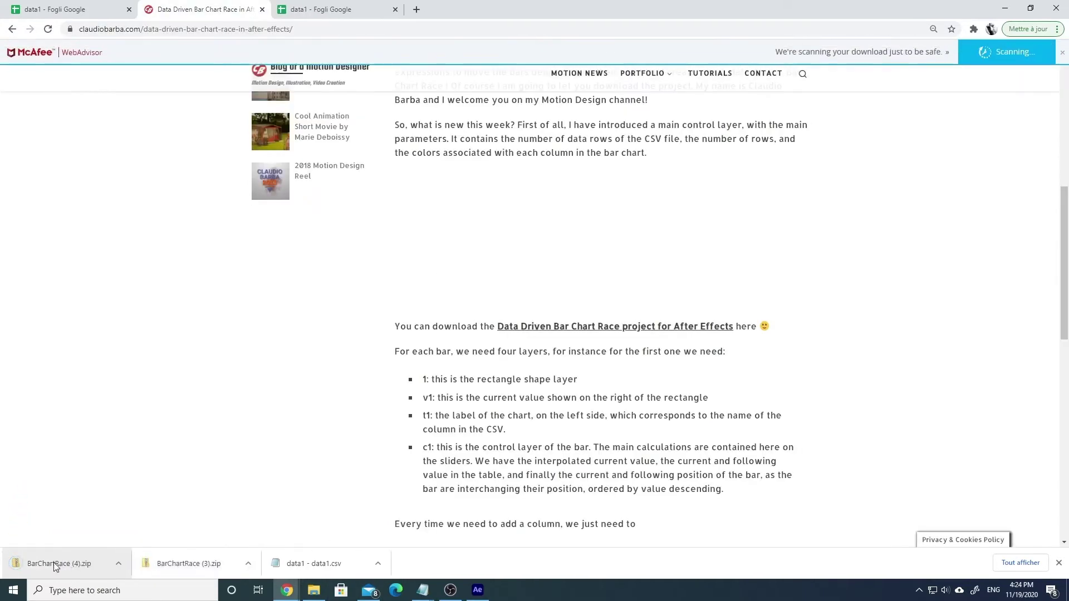
# Open BarChartRace (4).zip and view BarChartRace > (Footage) > data1.csv in Notepad
pyautogui.click(53, 563)
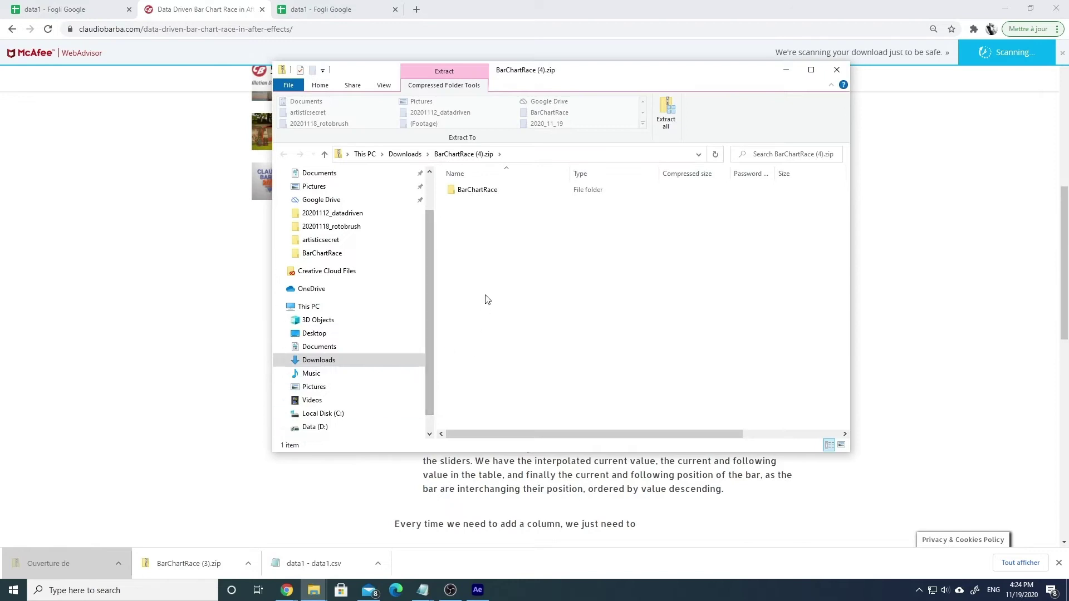
pyautogui.moveTo(490, 191); pyautogui.dragTo(490, 256)
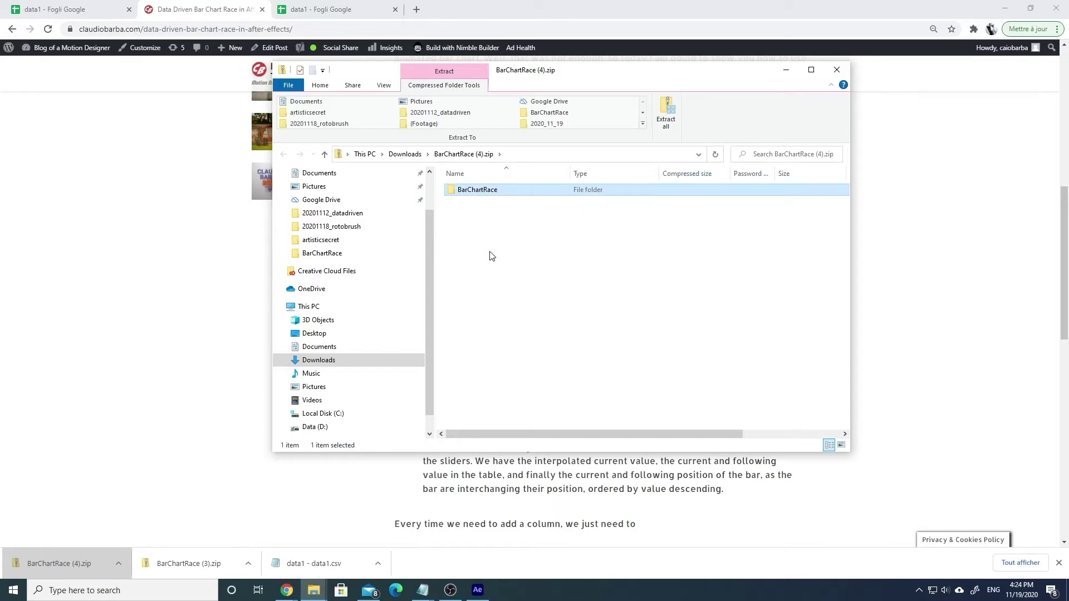
pyautogui.doubleClick(478, 191)
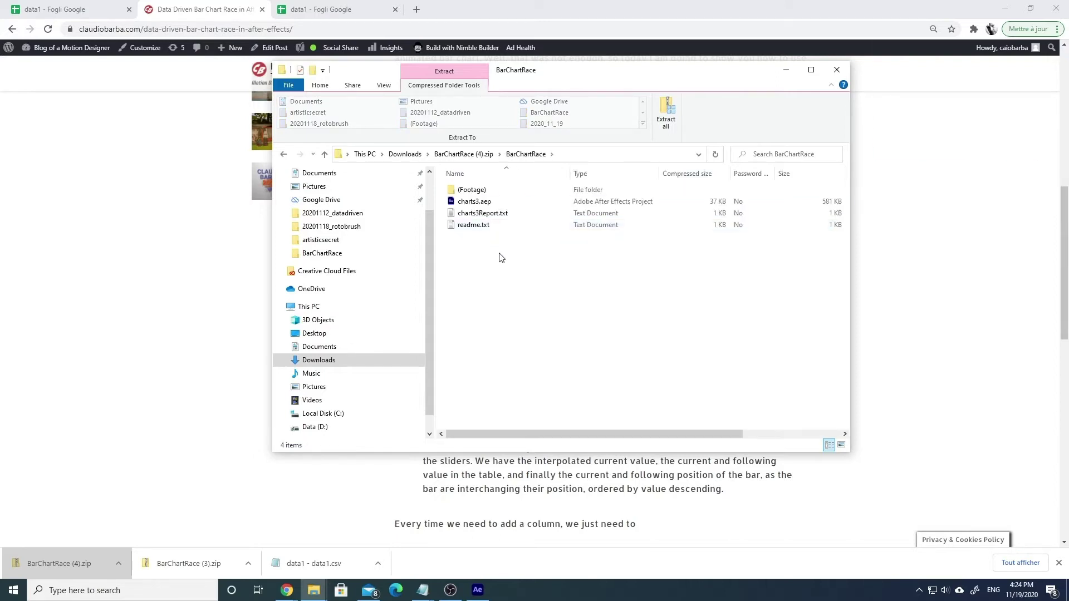
pyautogui.doubleClick(472, 190)
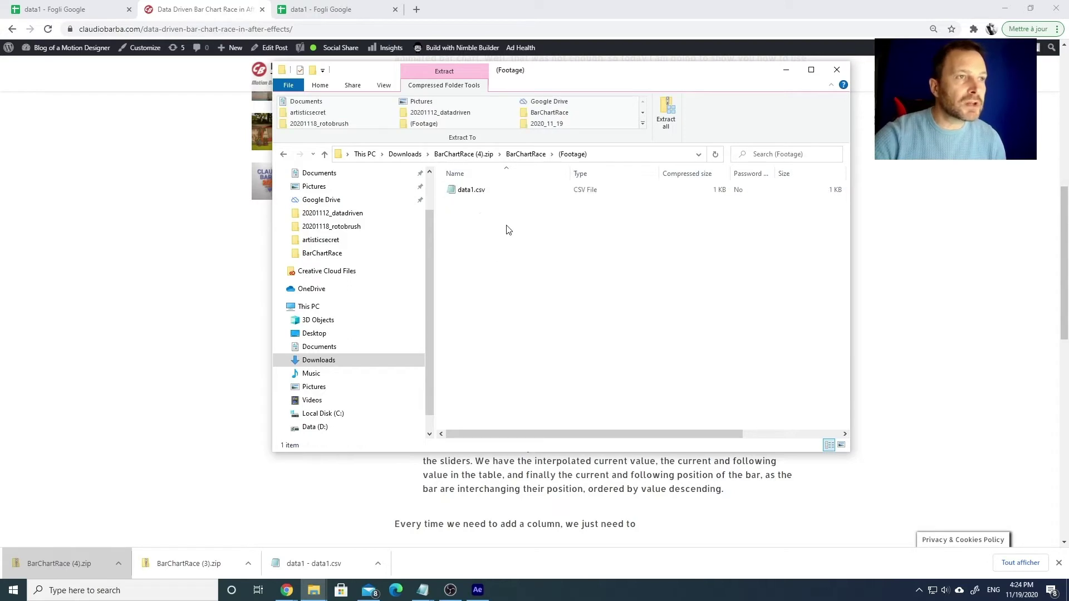
pyautogui.doubleClick(468, 191)
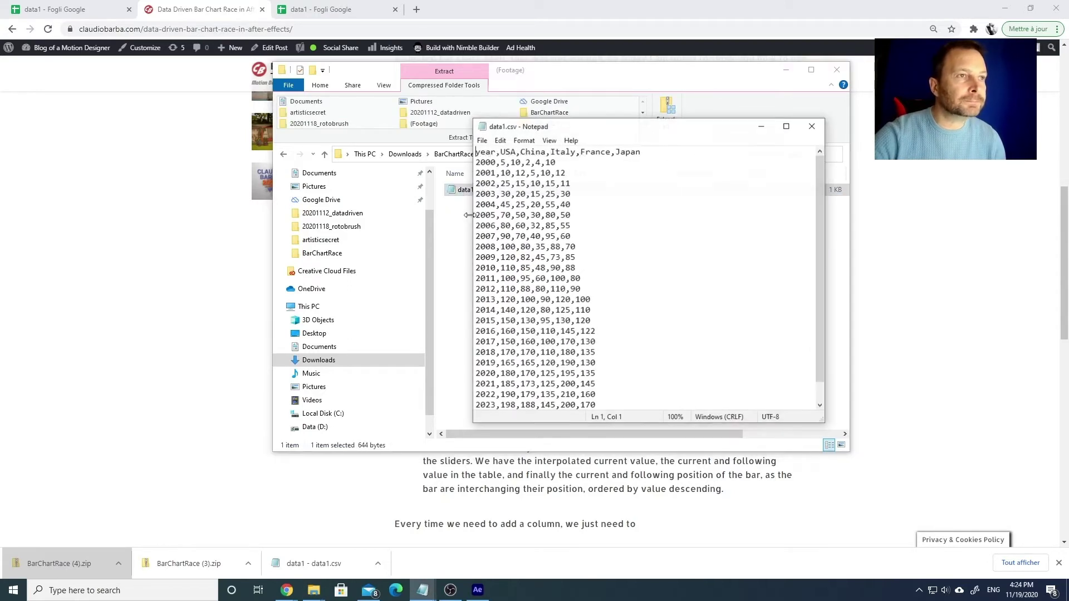
pyautogui.moveTo(527, 128); pyautogui.dragTo(526, 111)
pyautogui.scroll(-1, 531, 192)
pyautogui.scroll(1, 532, 192)
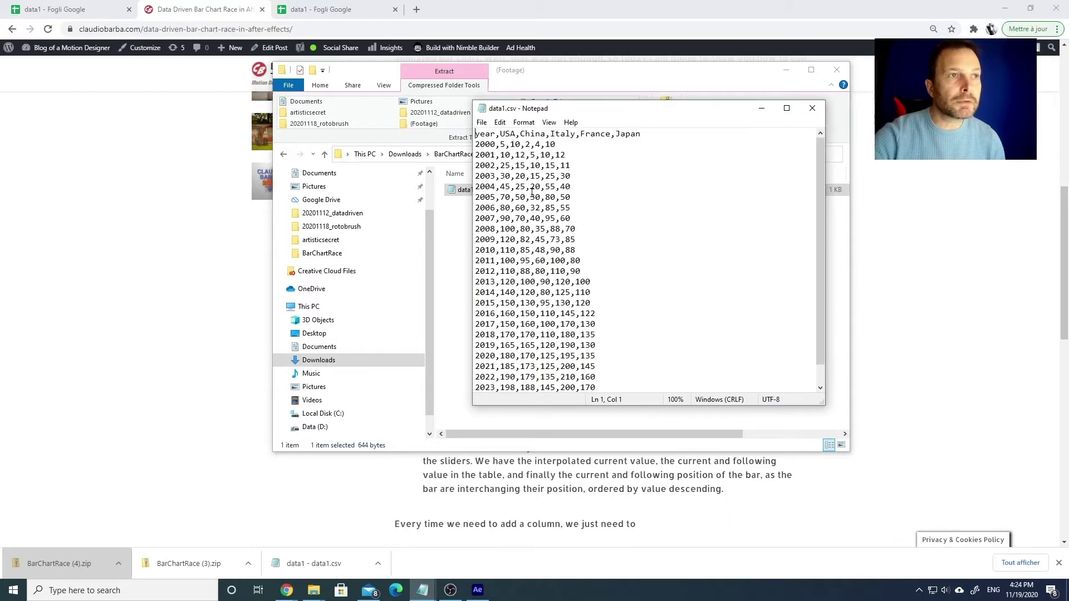
# Close data1.csv and the zip folder, returning to the charts3 project in After Effects
pyautogui.click(813, 109)
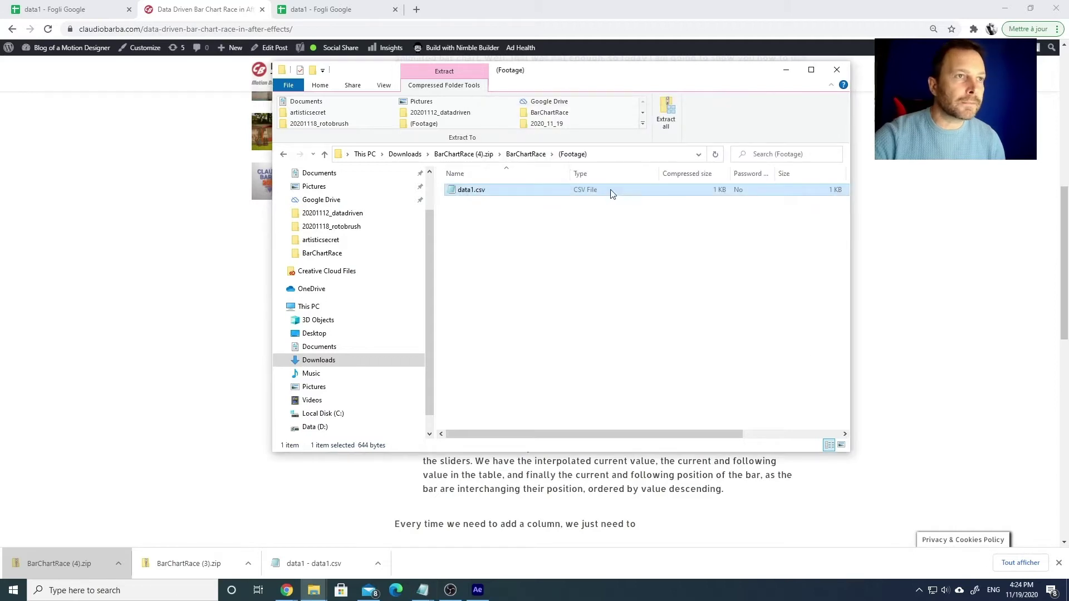
pyautogui.click(528, 154)
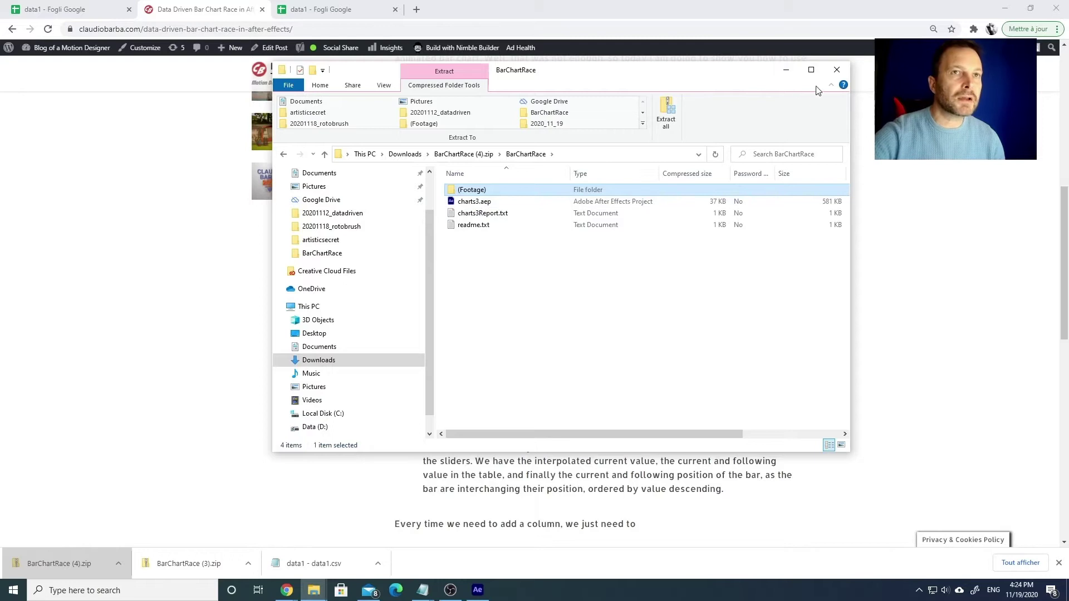
pyautogui.click(836, 69)
pyautogui.click(477, 592)
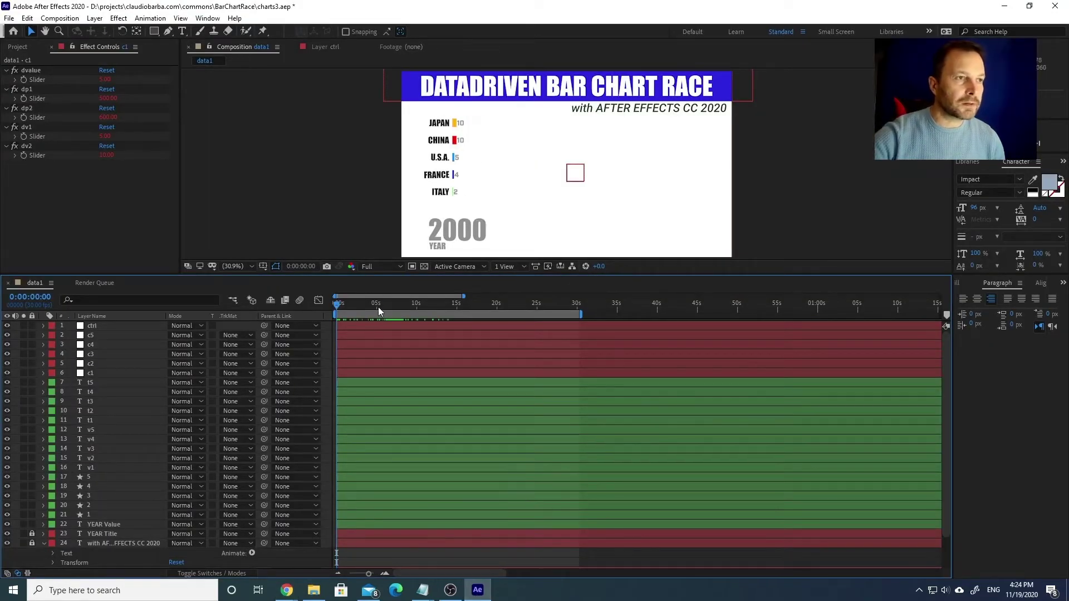
# Scrub the chart to 2007 and show ctrl's color1–color6, lines 26 and columns 6 settings
pyautogui.click(350, 305)
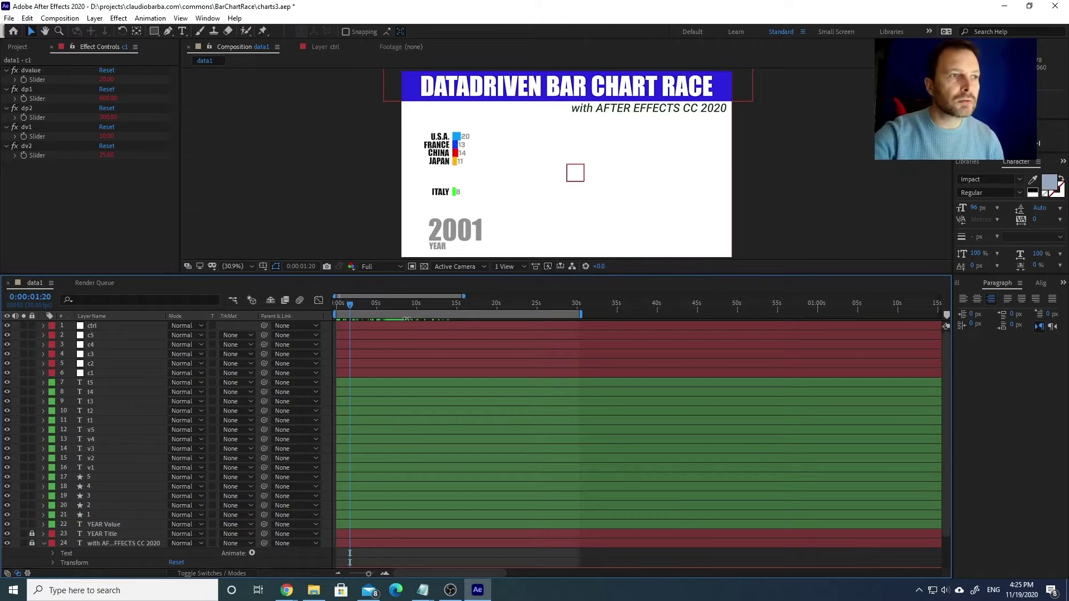
pyautogui.click(385, 303)
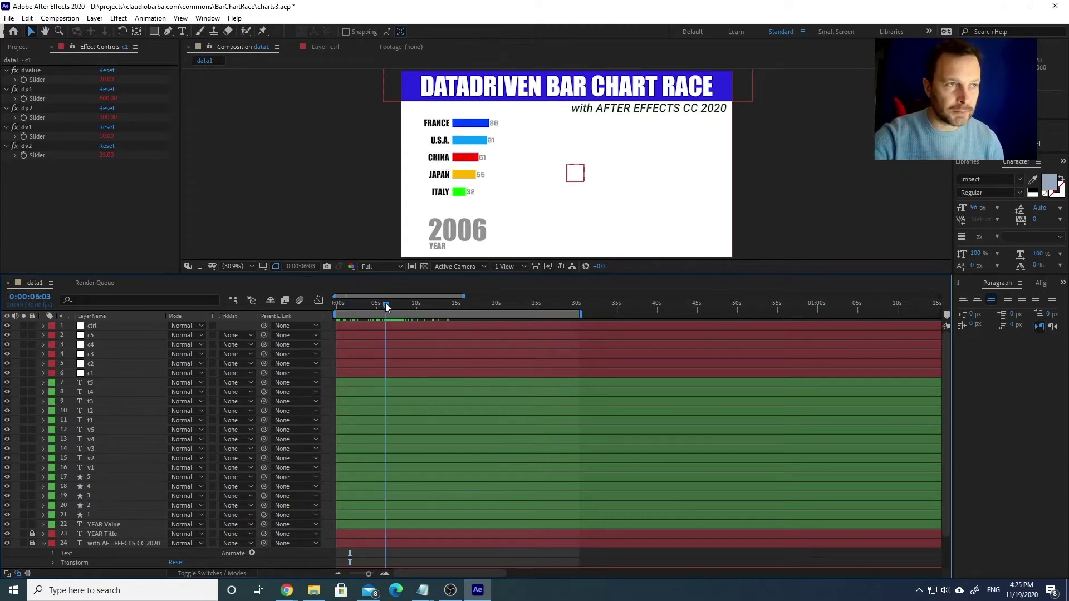
pyautogui.moveTo(387, 306); pyautogui.dragTo(393, 305)
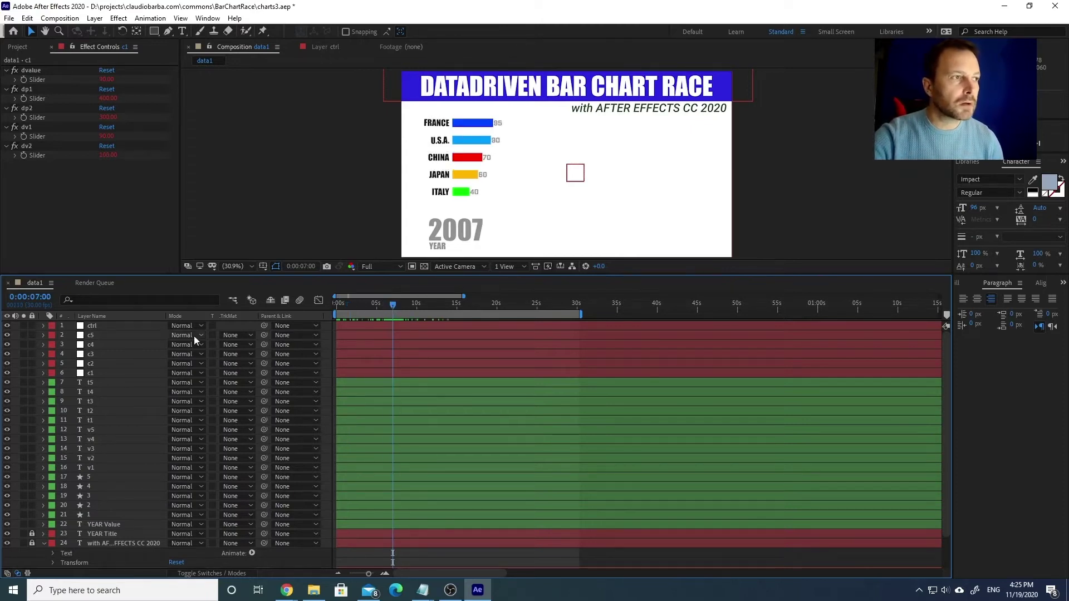
pyautogui.click(110, 326)
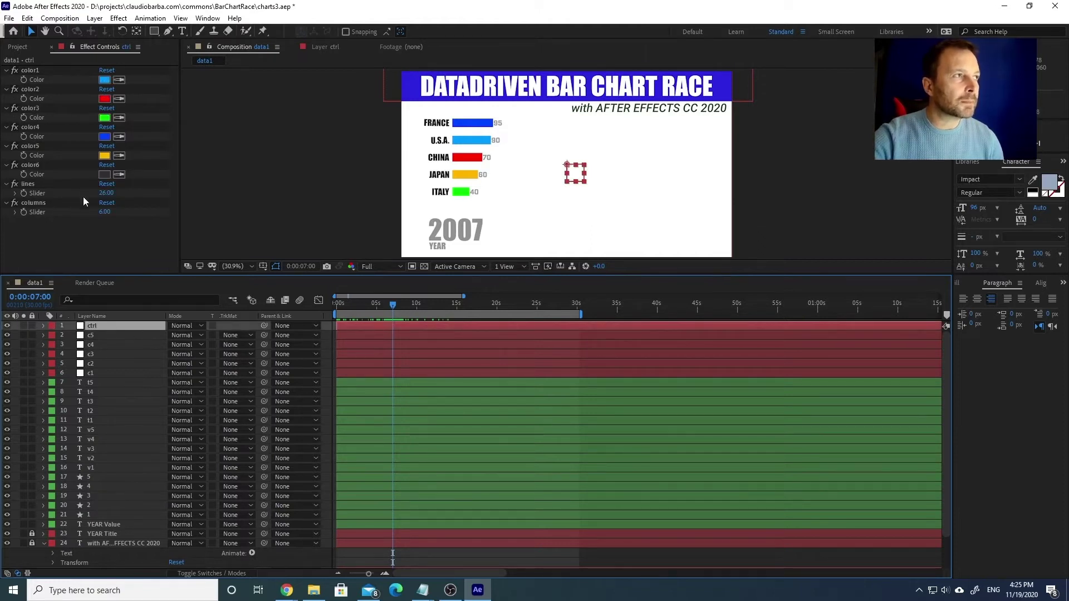
pyautogui.click(79, 241)
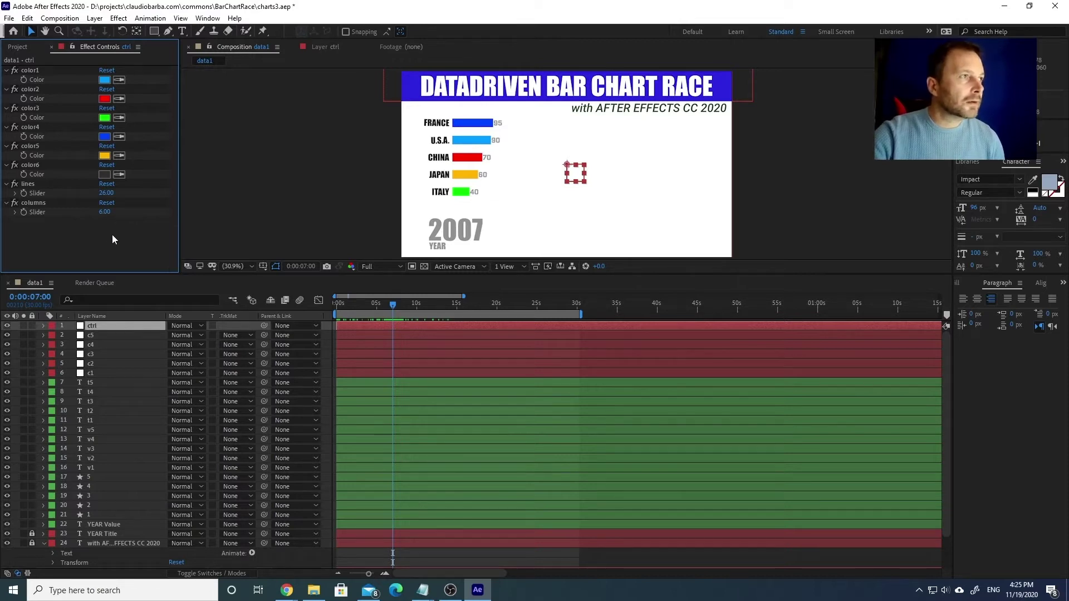
# Scrub the chart from 2001 to about 2011 with the USA bar layer 1 selected
pyautogui.click(352, 304)
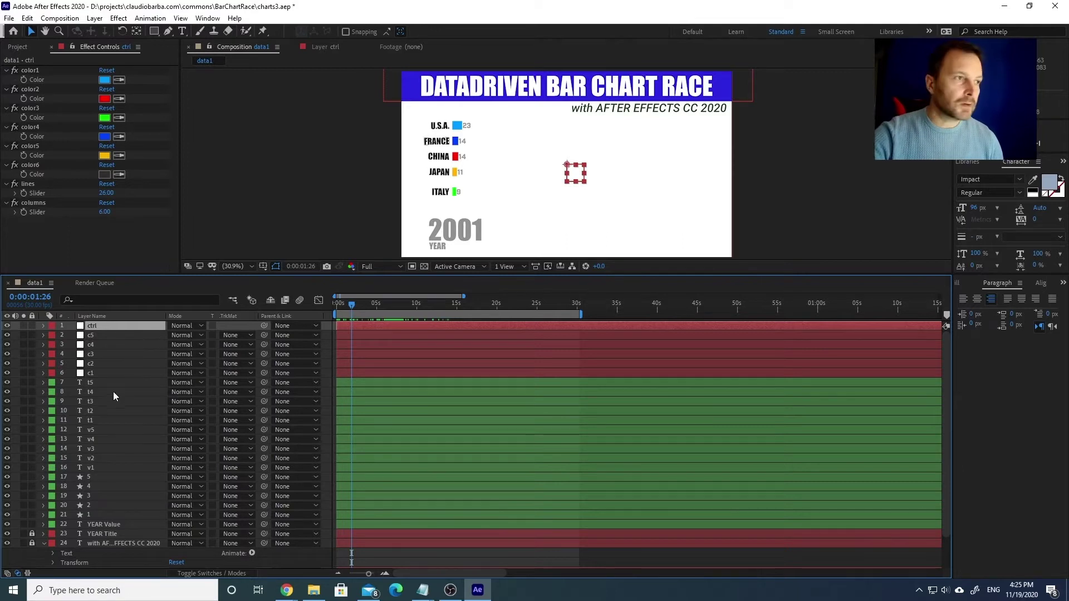
pyautogui.scroll(-2, 112, 393)
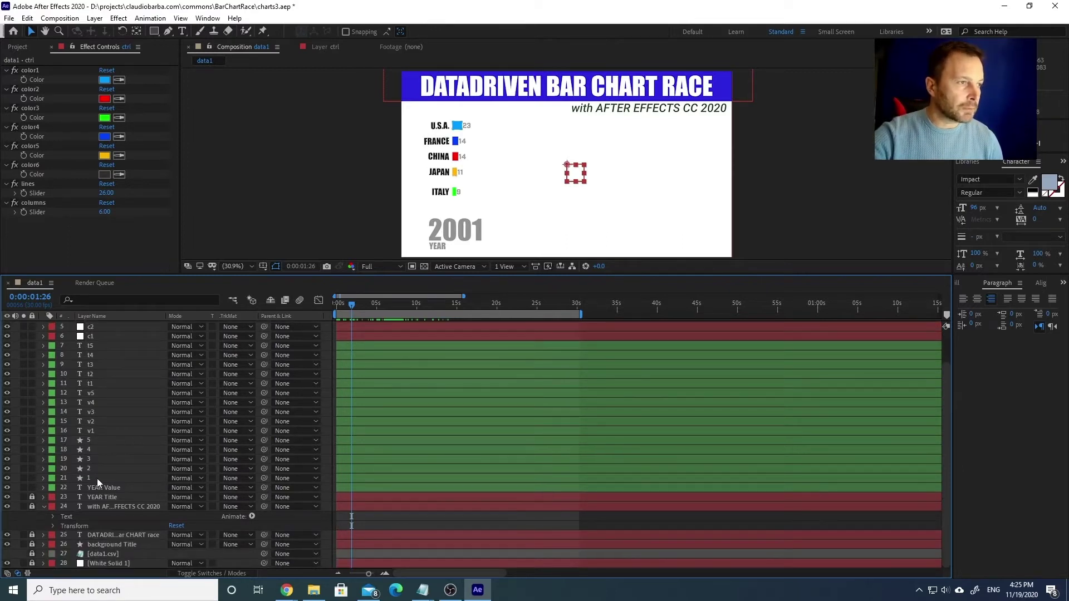
pyautogui.click(98, 477)
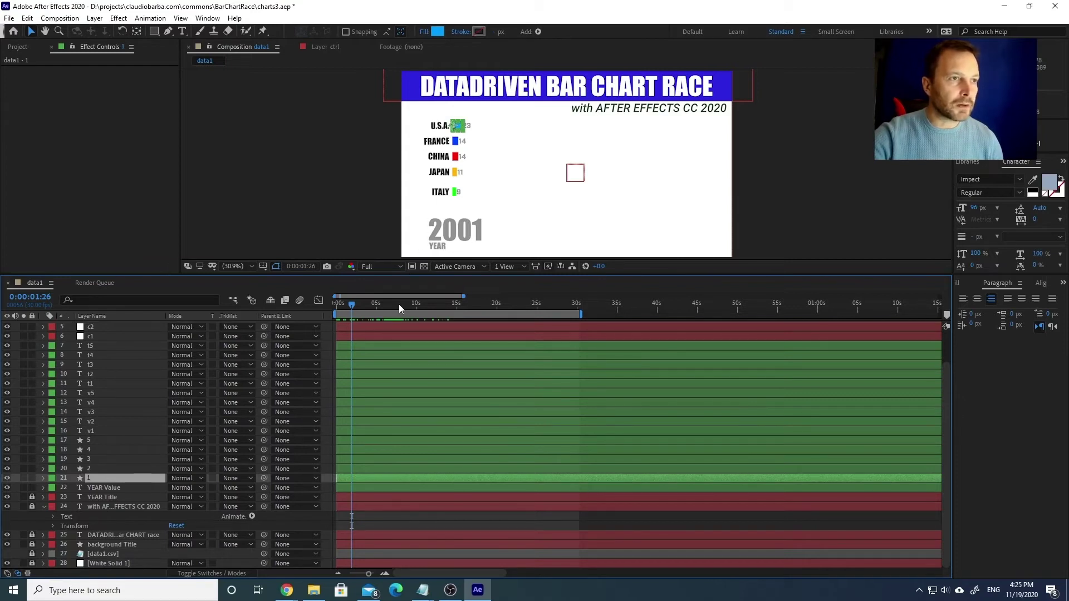
pyautogui.moveTo(399, 305); pyautogui.dragTo(428, 305)
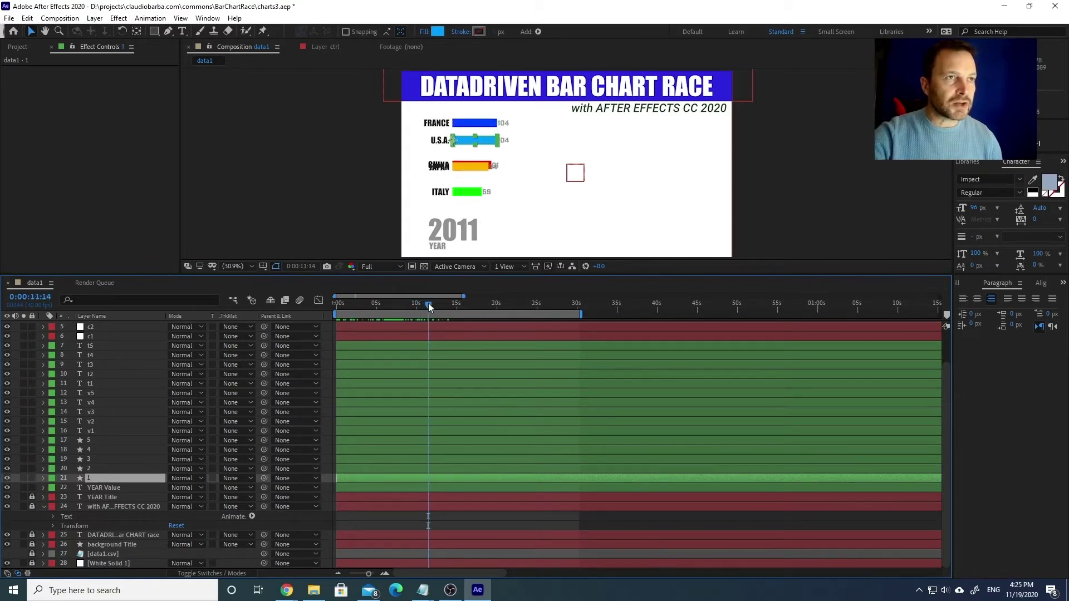
# Inspect the v1, t1 and c1 layers, then bring data1.csv up in Notepad
pyautogui.click(114, 430)
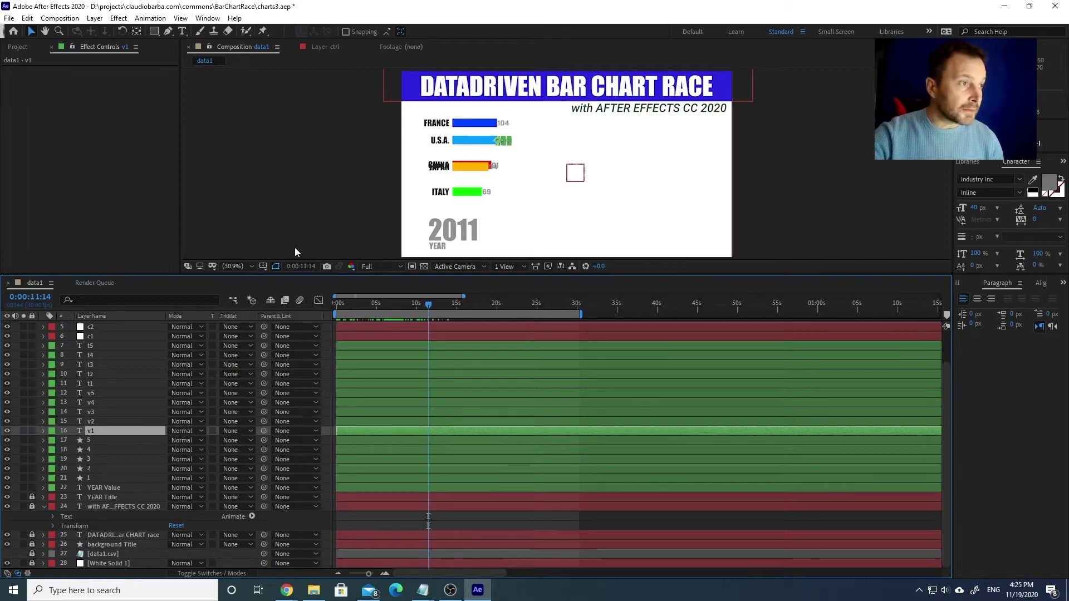
pyautogui.click(106, 383)
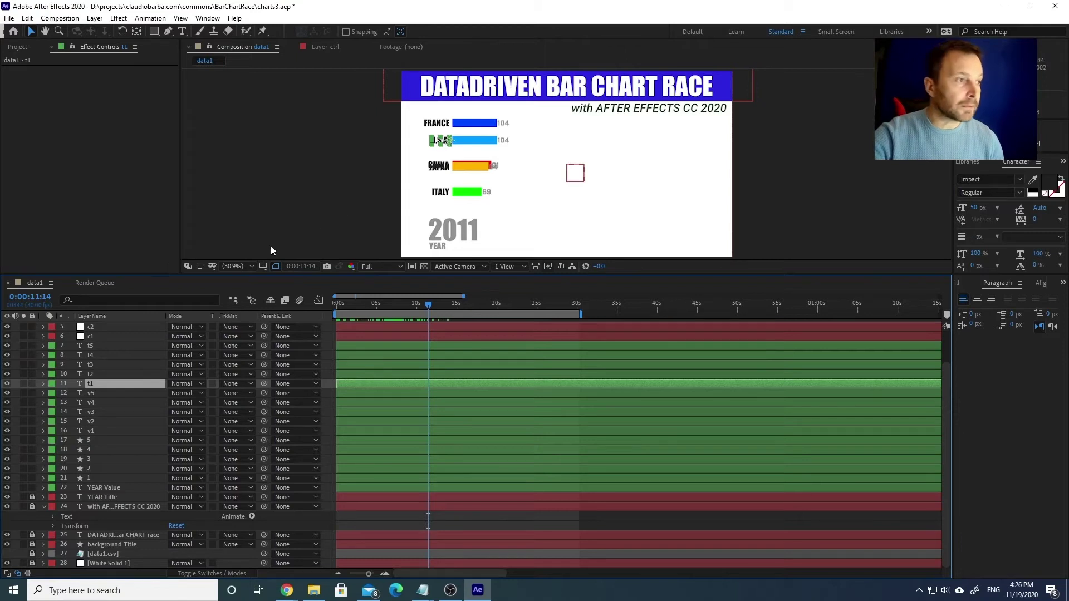
pyautogui.click(104, 335)
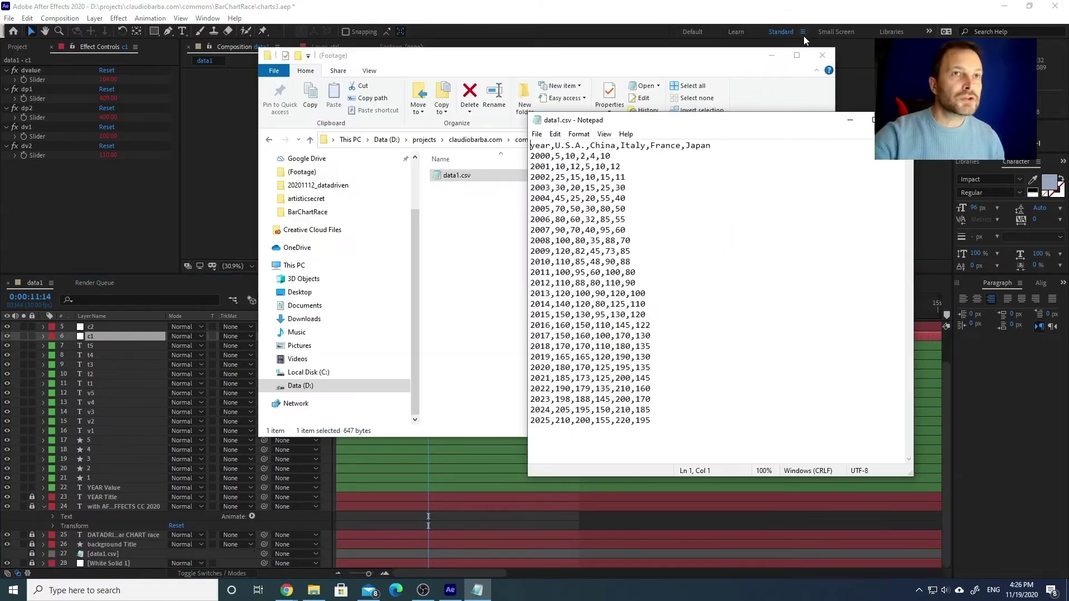
pyautogui.click(804, 50)
pyautogui.moveTo(670, 123); pyautogui.dragTo(646, 126)
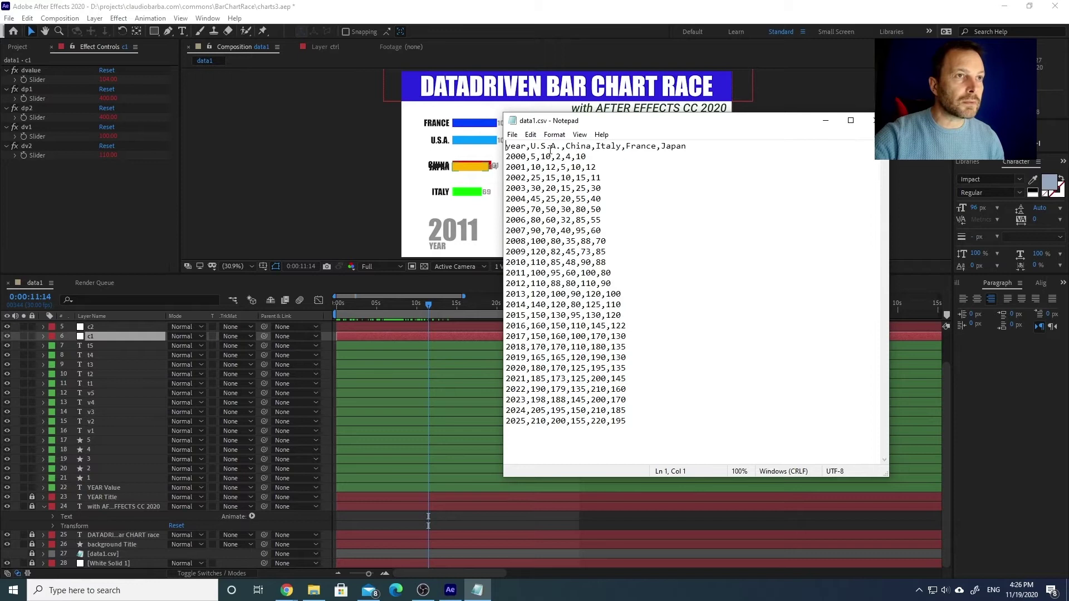
# Change U.S.A. to USA in the data1.csv header and save the file
pyautogui.press('Delete')
pyautogui.press('Right')
pyautogui.press('Delete')
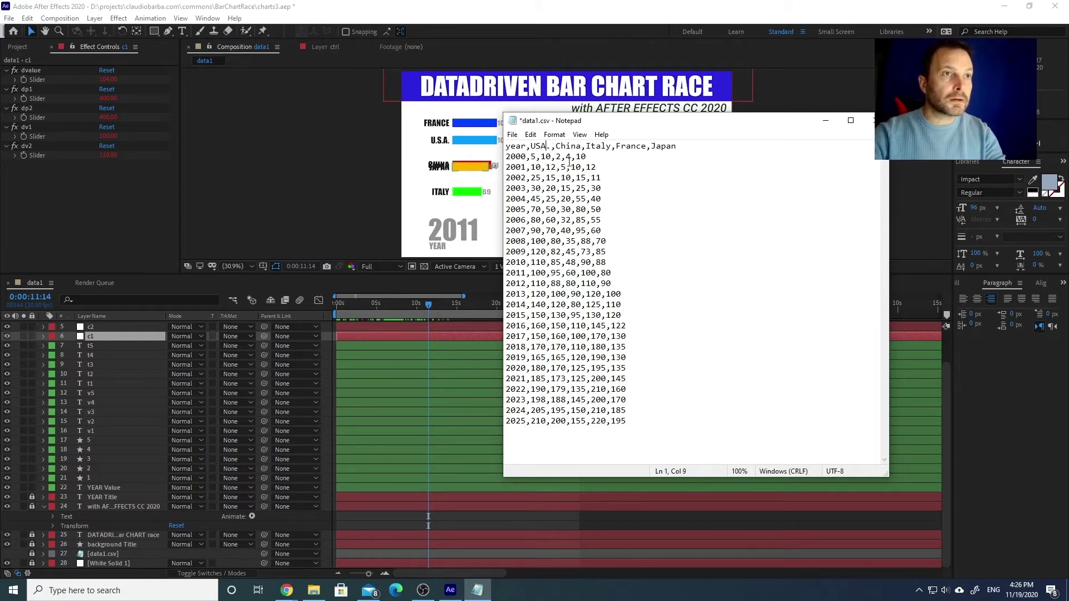
pyautogui.press('Delete')
pyautogui.click(512, 134)
pyautogui.click(530, 184)
# Dismiss After Effects' data file structure warning and bring data1.csv back to front
pyautogui.click(525, 29)
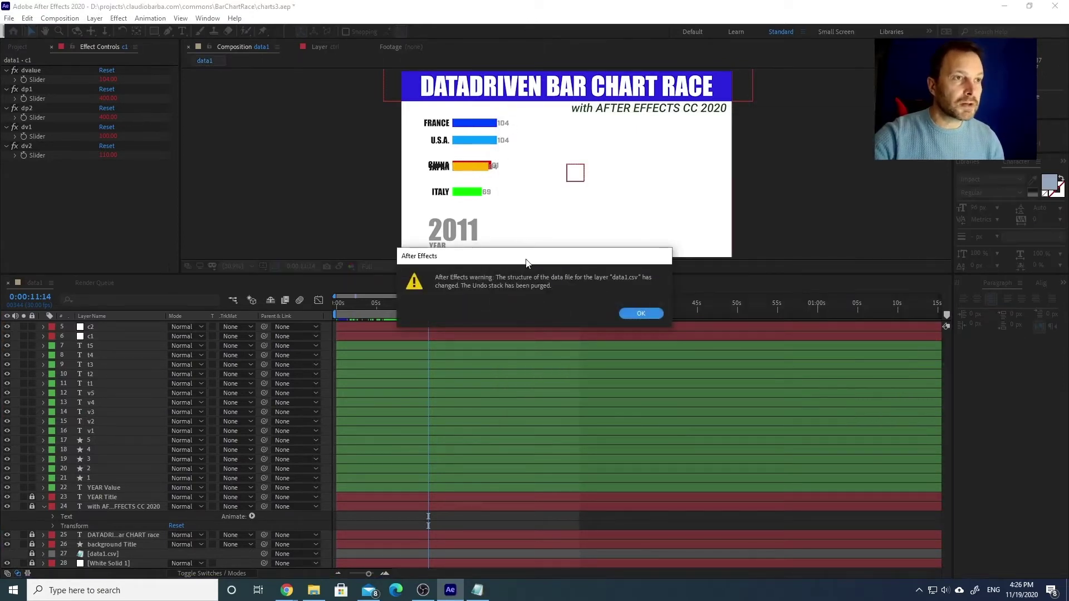
pyautogui.click(640, 314)
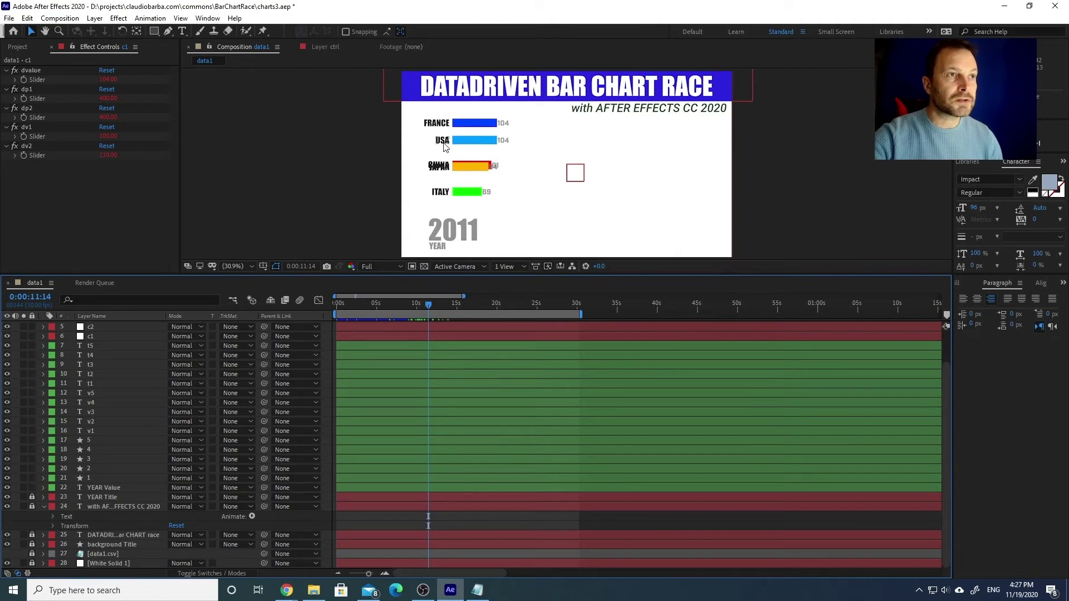
pyautogui.click(477, 591)
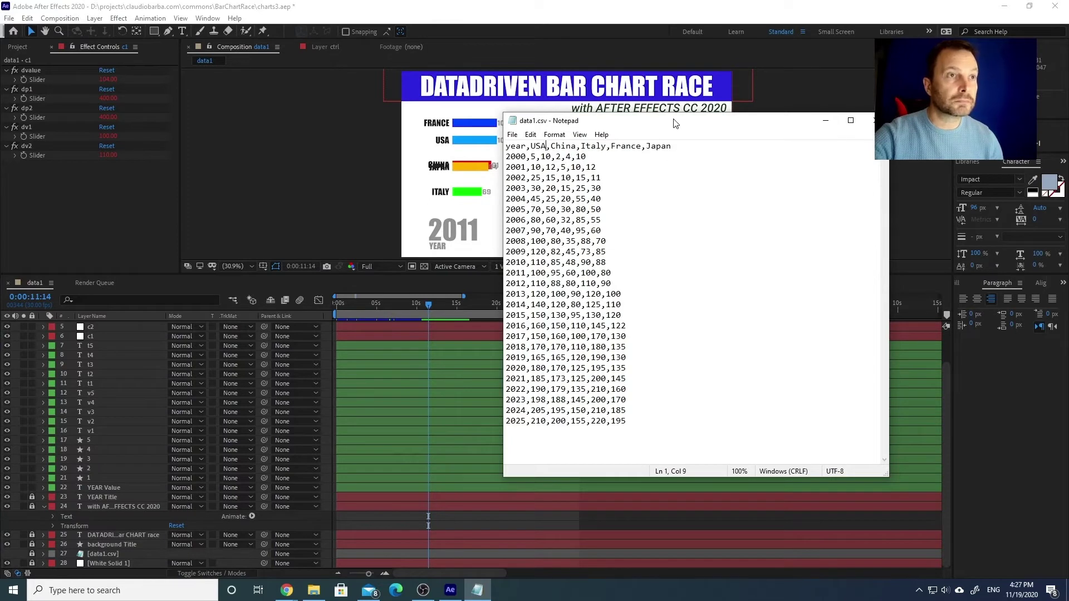
# Nudge the Notepad window down and select the ctrl layer in After Effects
pyautogui.moveTo(674, 123); pyautogui.dragTo(672, 131)
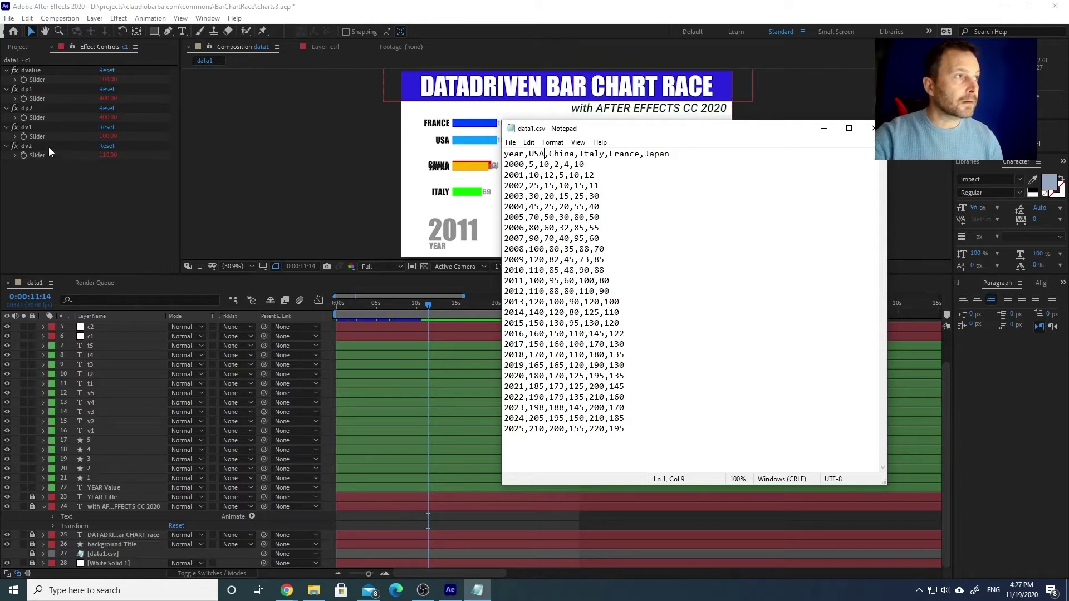
pyautogui.click(100, 320)
pyautogui.click(106, 329)
pyautogui.scroll(2, 106, 329)
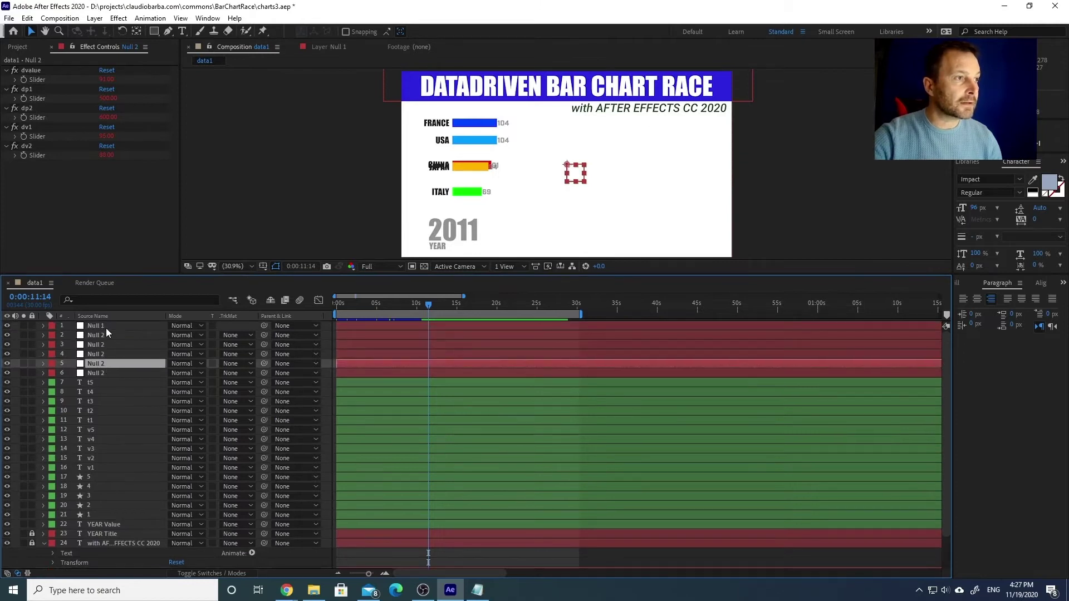
pyautogui.click(106, 327)
# Show layers by their own names and check the c1 sliders dvalue, dp1, dp2, dv1, dv2
pyautogui.click(106, 317)
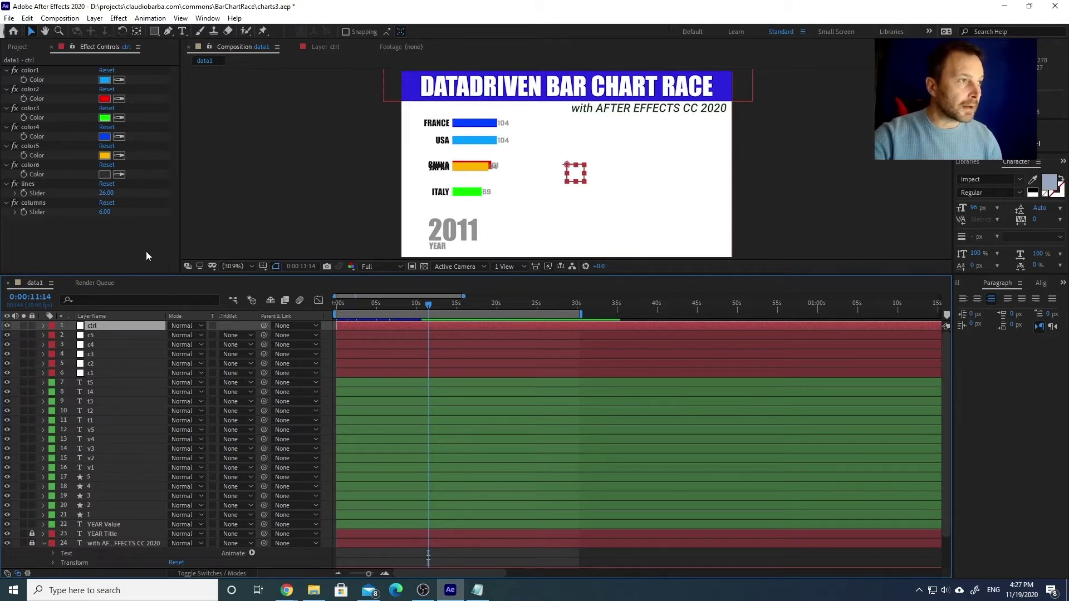
pyautogui.click(101, 240)
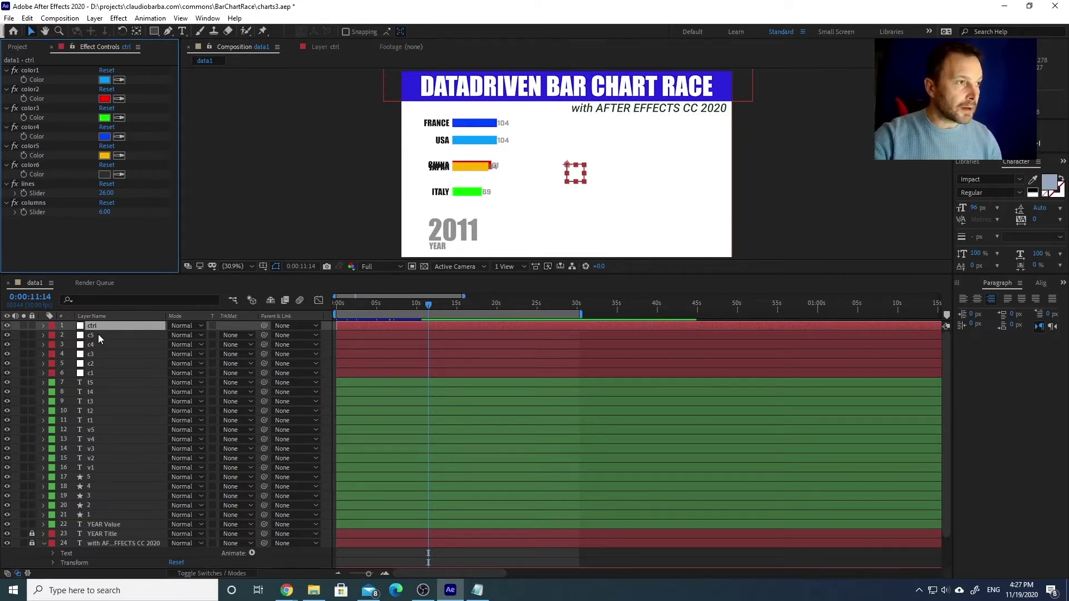
pyautogui.click(96, 372)
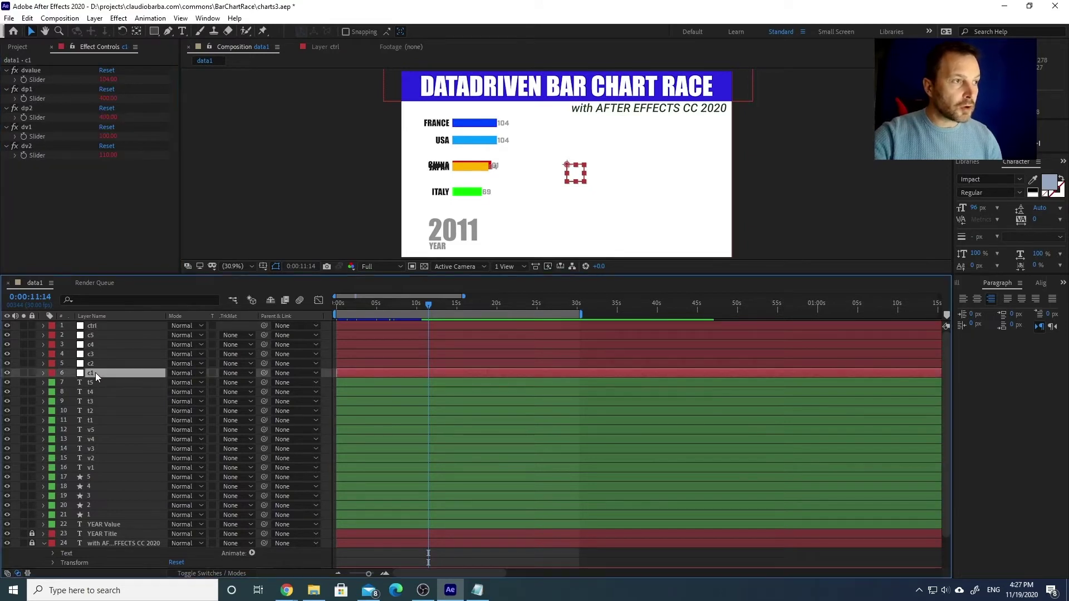
pyautogui.scroll(-2, 101, 372)
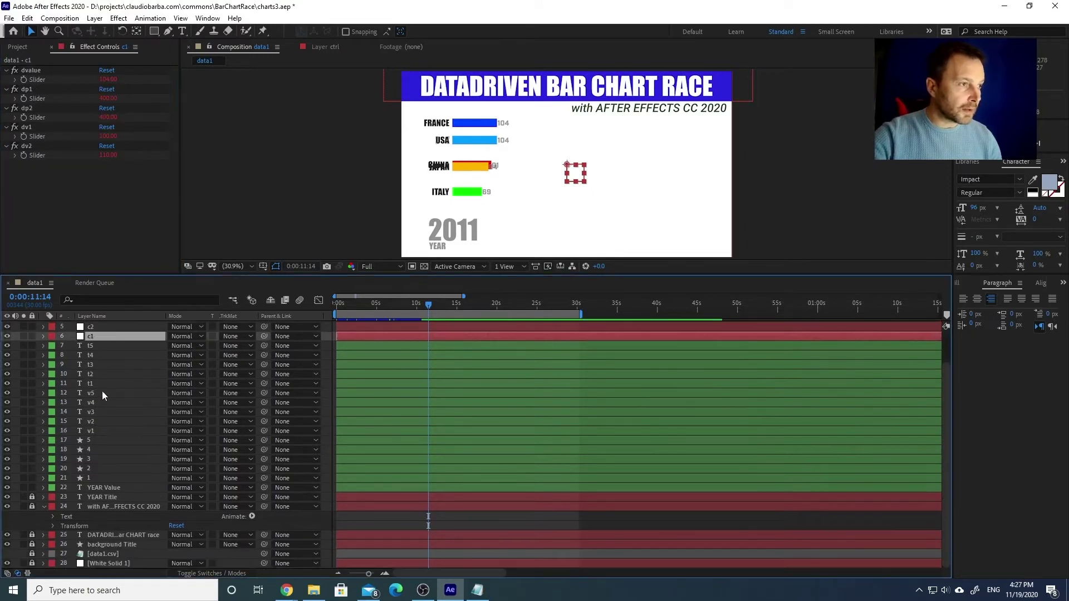
# Select bar layers 2–5, v2–v5 and t2–t5 together
pyautogui.click(99, 469)
pyautogui.keyDown('ctrl'); pyautogui.click(95, 441); pyautogui.keyUp('ctrl')
pyautogui.keyDown('ctrl'); pyautogui.click(92, 459); pyautogui.keyUp('ctrl')
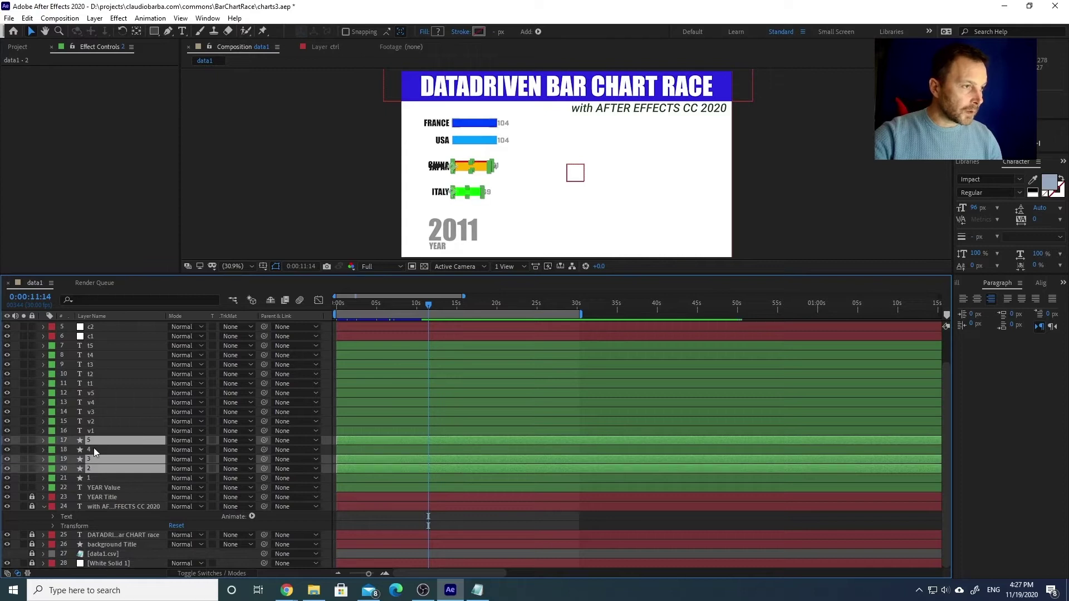
pyautogui.keyDown('ctrl'); pyautogui.click(94, 449); pyautogui.keyUp('ctrl')
pyautogui.keyDown('ctrl'); pyautogui.click(102, 422); pyautogui.keyUp('ctrl')
pyautogui.keyDown('ctrl'); pyautogui.click(99, 412); pyautogui.keyUp('ctrl')
pyautogui.keyDown('ctrl'); pyautogui.click(99, 402); pyautogui.keyUp('ctrl')
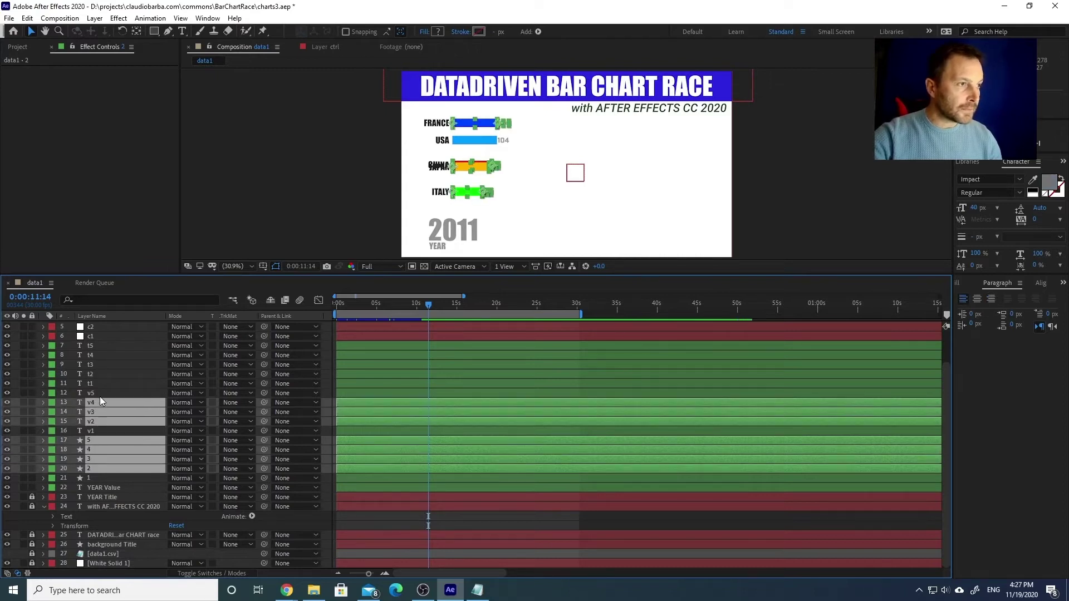
pyautogui.keyDown('ctrl'); pyautogui.click(104, 392); pyautogui.keyUp('ctrl')
pyautogui.keyDown('ctrl'); pyautogui.click(103, 374); pyautogui.keyUp('ctrl')
pyautogui.keyDown('ctrl'); pyautogui.click(102, 365); pyautogui.keyUp('ctrl')
pyautogui.keyDown('ctrl'); pyautogui.click(102, 355); pyautogui.keyUp('ctrl')
pyautogui.keyDown('ctrl'); pyautogui.click(102, 346); pyautogui.keyUp('ctrl')
# Add layers c2–c5 to the selection and delete all the extra bar layers
pyautogui.scroll(2, 104, 389)
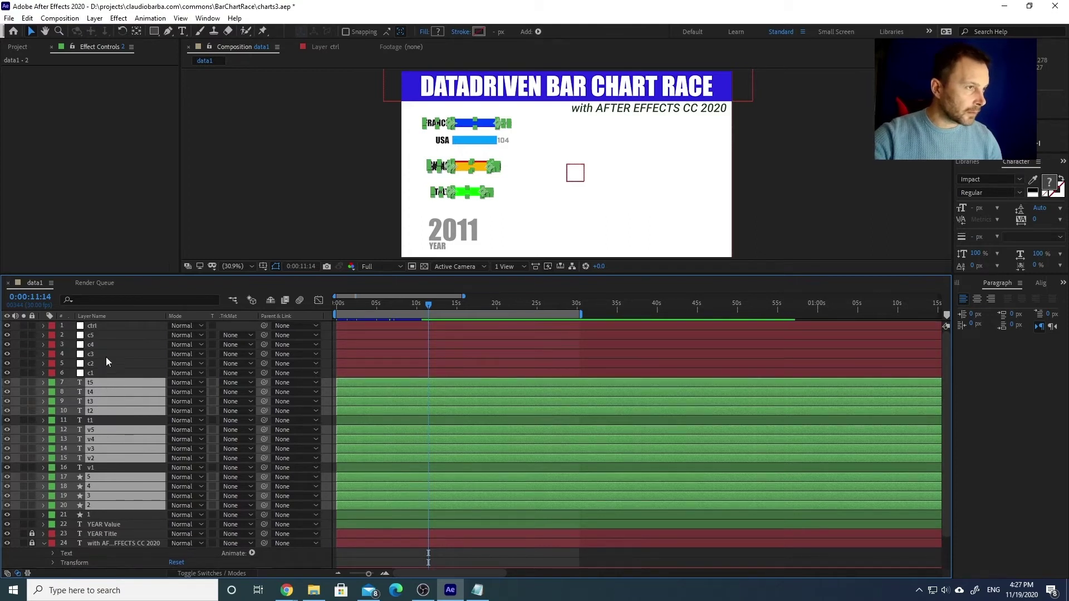
pyautogui.keyDown('ctrl'); pyautogui.click(102, 362); pyautogui.keyUp('ctrl')
pyautogui.keyDown('ctrl'); pyautogui.click(101, 353); pyautogui.keyUp('ctrl')
pyautogui.keyDown('ctrl'); pyautogui.click(102, 343); pyautogui.keyUp('ctrl')
pyautogui.keyDown('ctrl'); pyautogui.click(102, 334); pyautogui.keyUp('ctrl')
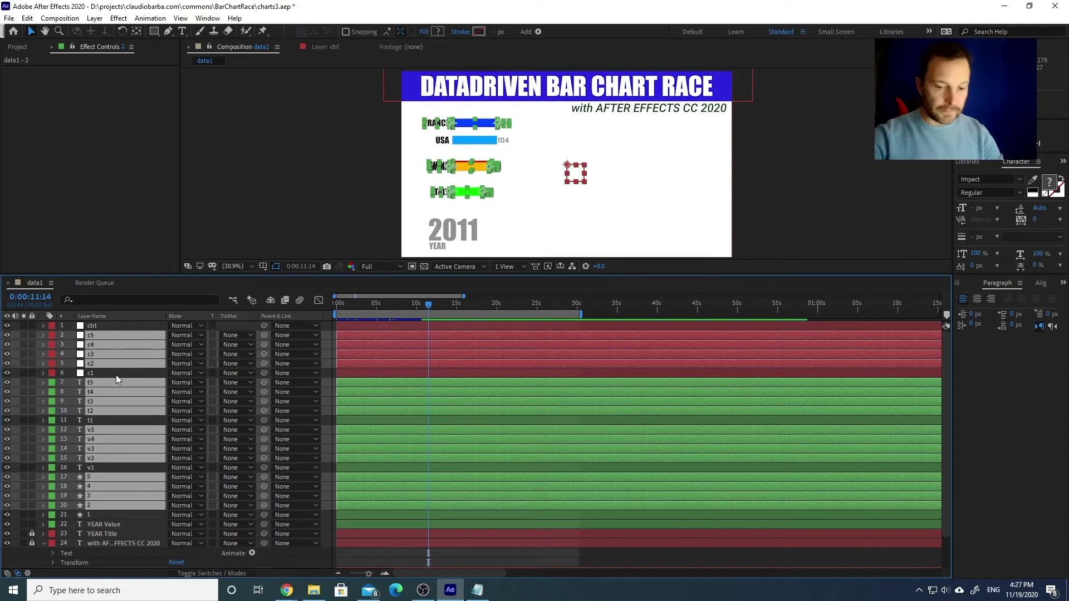
pyautogui.press('Delete')
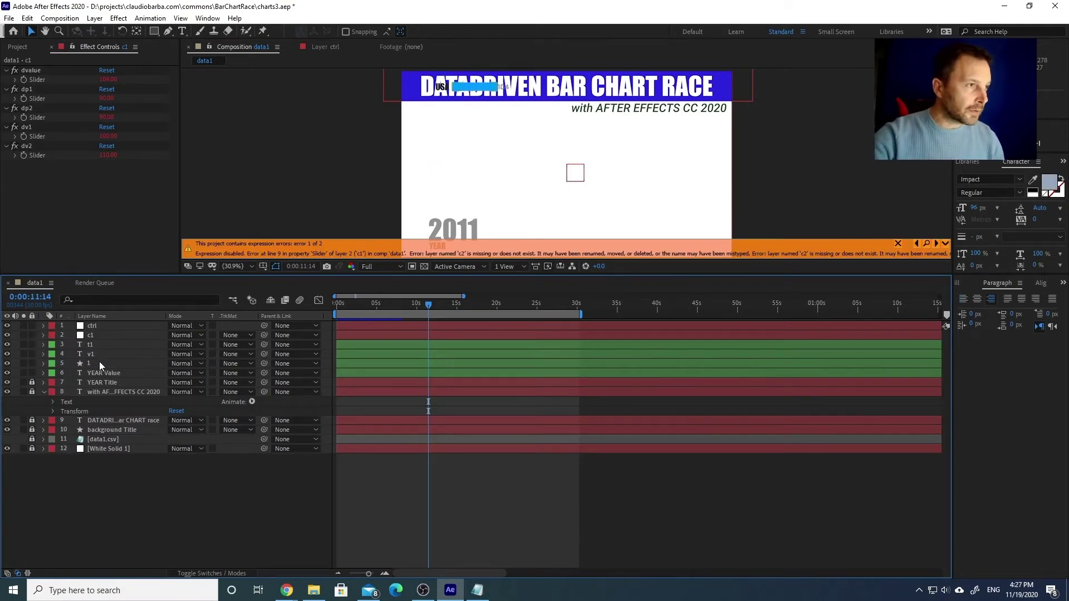
# Select the remaining layers 1, v1, t1 and c1, then the ctrl layer
pyautogui.click(99, 361)
pyautogui.keyDown('shift'); pyautogui.click(96, 334); pyautogui.keyUp('shift')
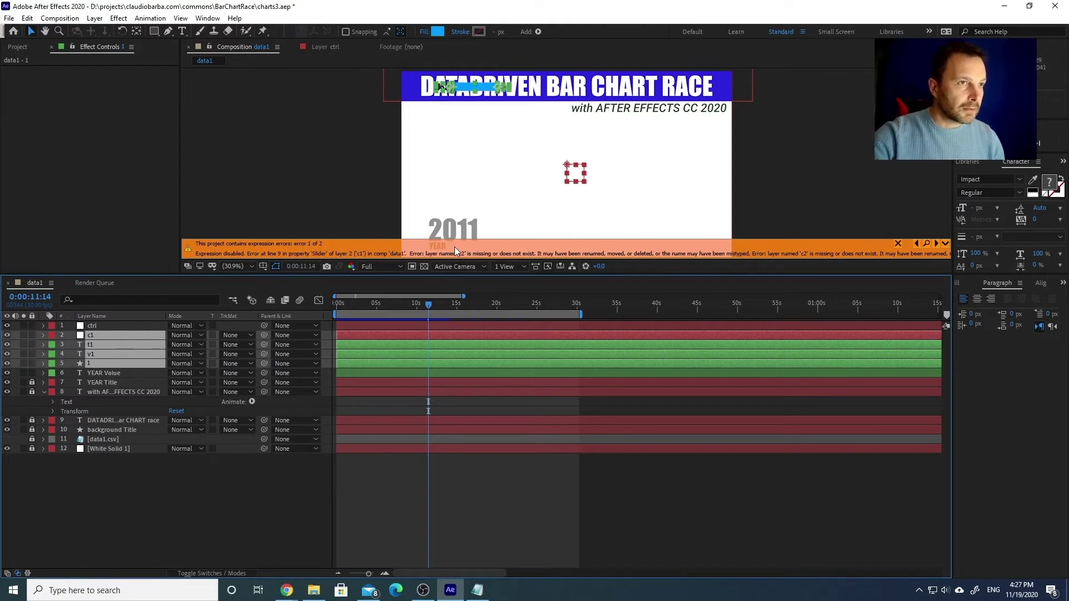
pyautogui.click(109, 326)
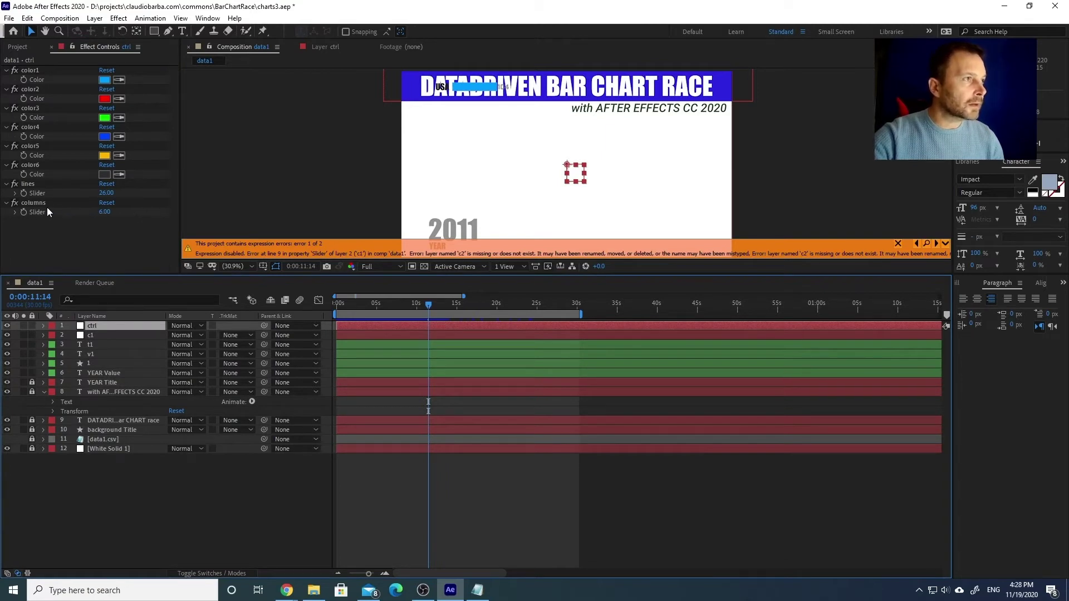
# Set ctrl's columns slider to 2 and preview the single USA bar through 2005
pyautogui.click(106, 212)
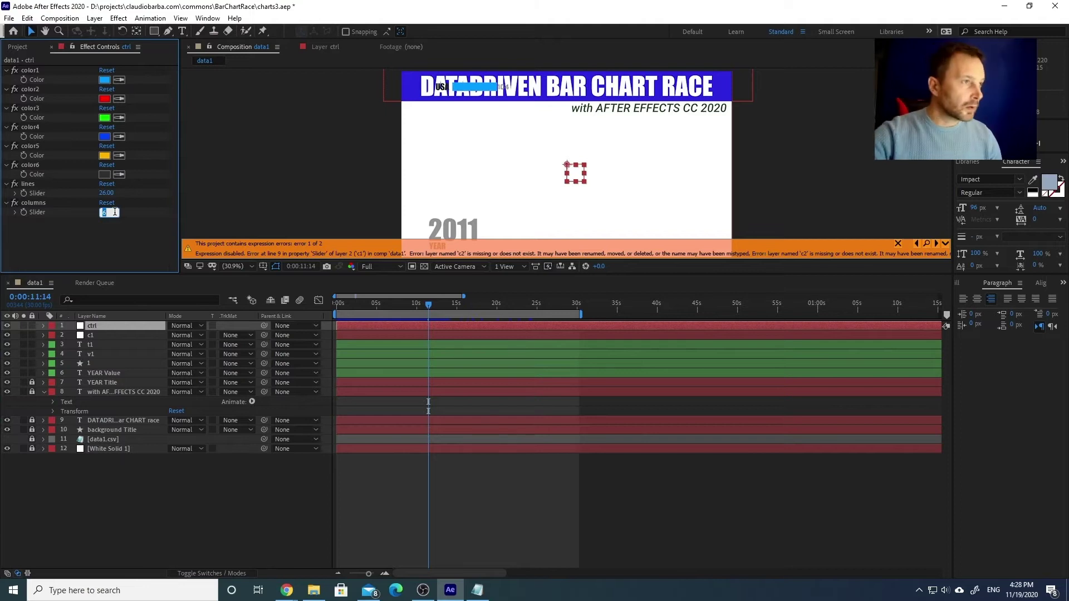
pyautogui.write('2')
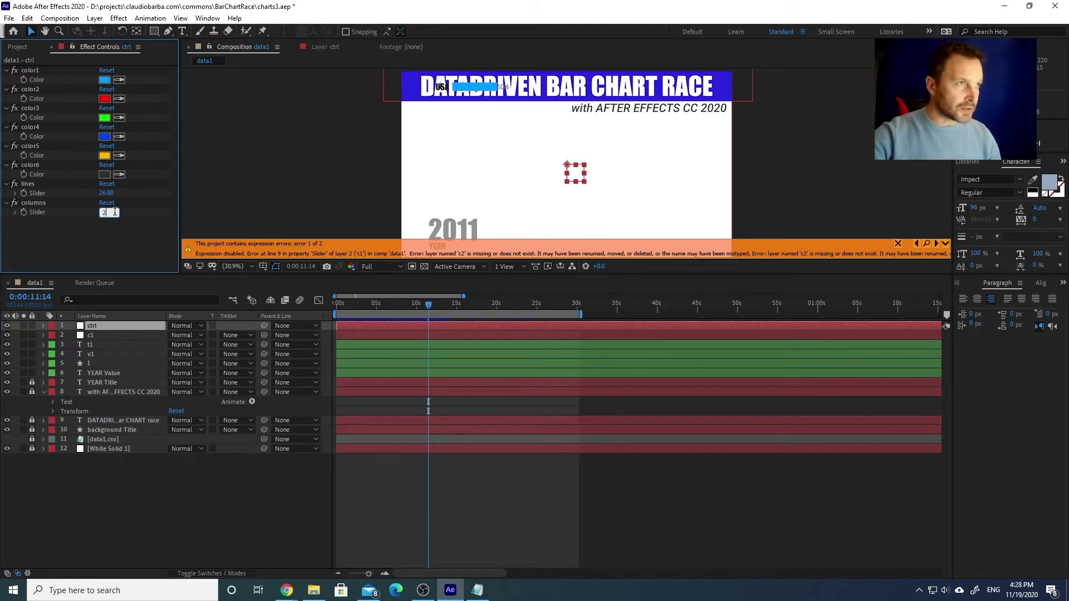
pyautogui.click(113, 246)
pyautogui.moveTo(358, 305); pyautogui.dragTo(337, 303)
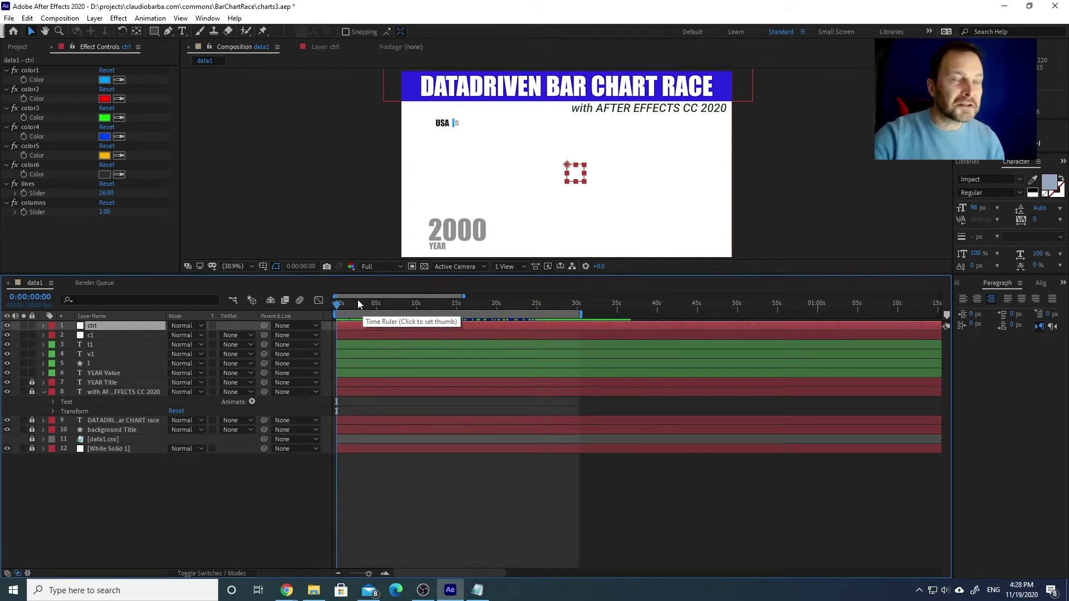
pyautogui.moveTo(353, 303); pyautogui.dragTo(308, 309)
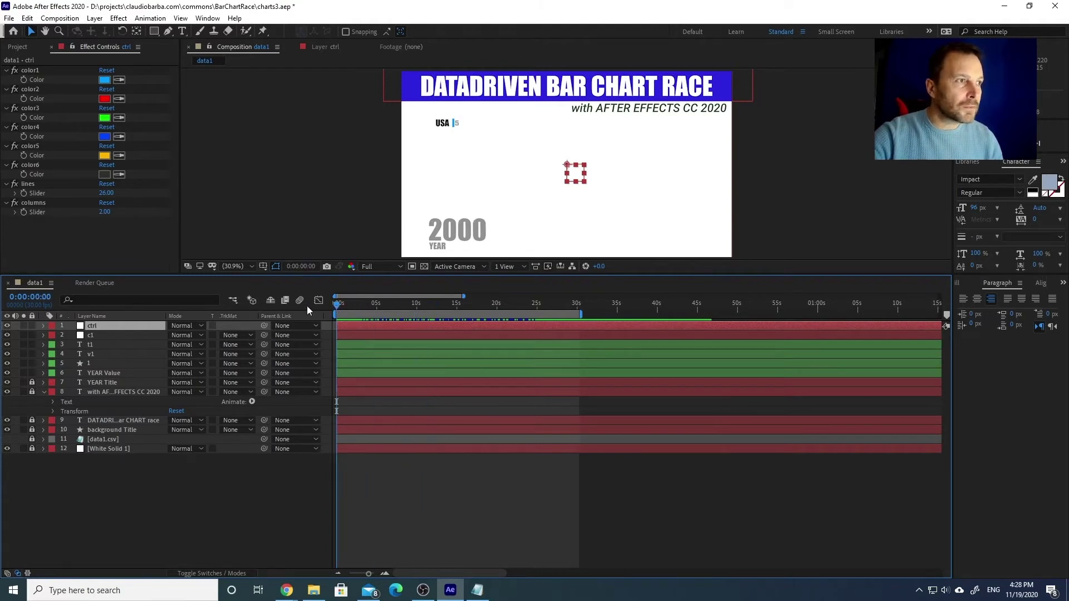
# Duplicate the first bar's layers c1, t1, v1 and 1 with Ctrl+D
pyautogui.click(101, 363)
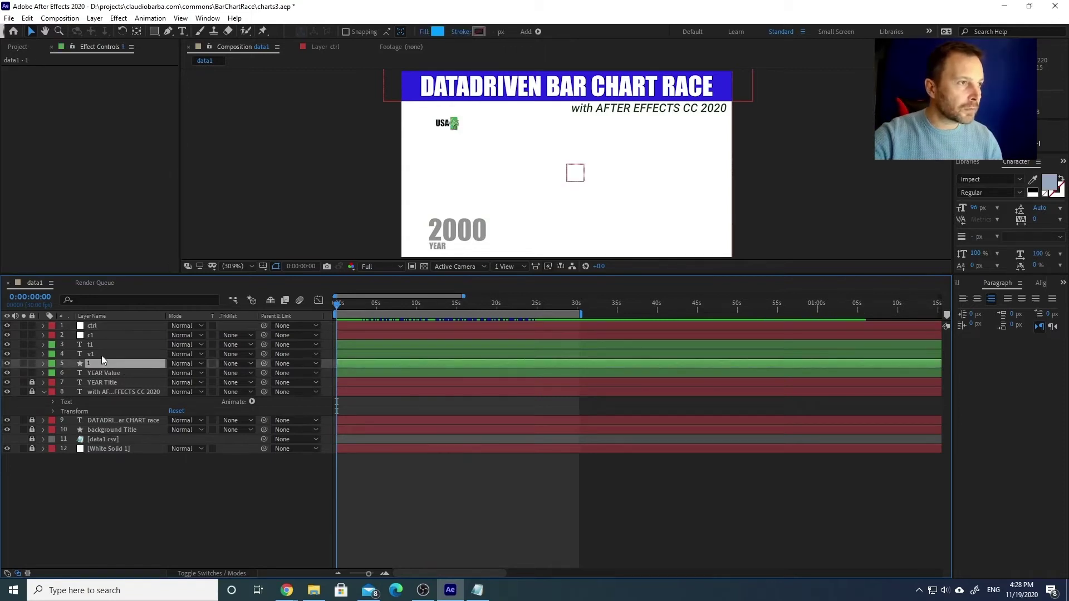
pyautogui.keyDown('shift'); pyautogui.click(96, 335); pyautogui.keyUp('shift')
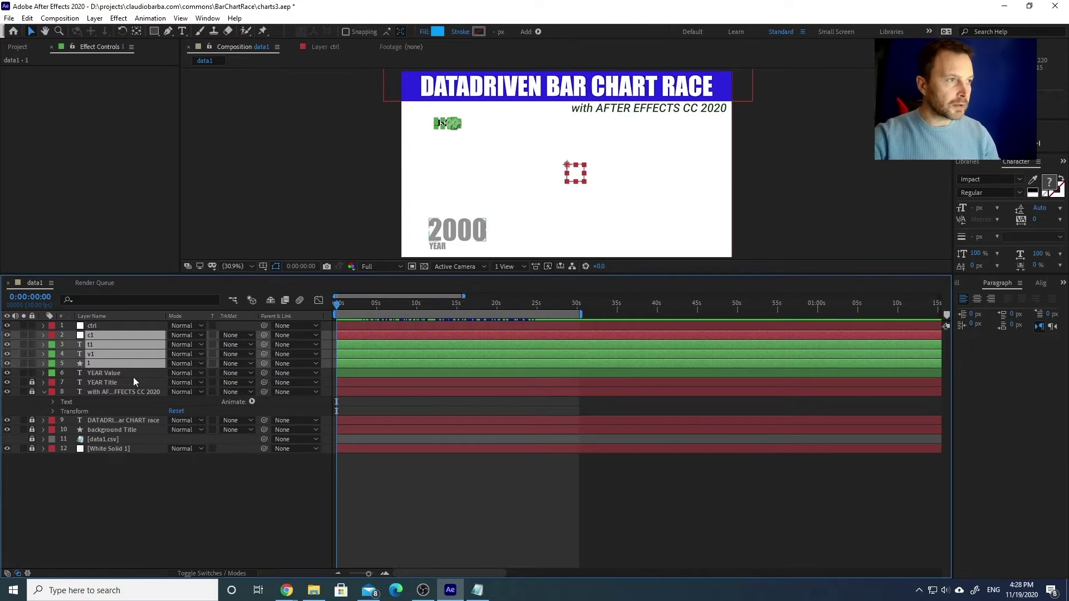
pyautogui.hotkey('ctrl', 'd')
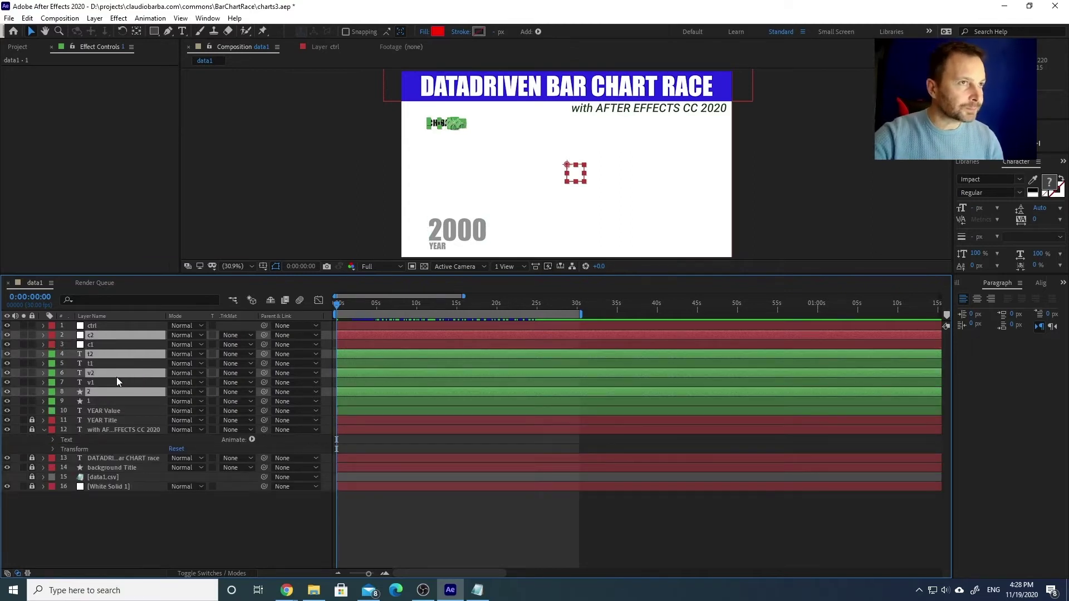
pyautogui.click(357, 303)
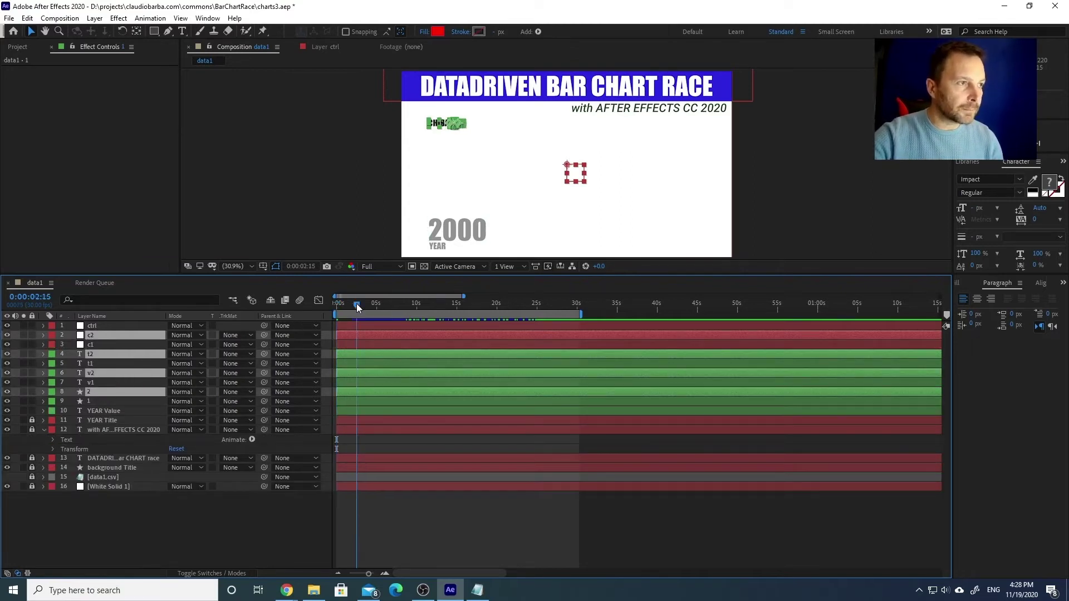
# Set ctrl's columns slider to 3 and preview the USA and China bars
pyautogui.click(151, 327)
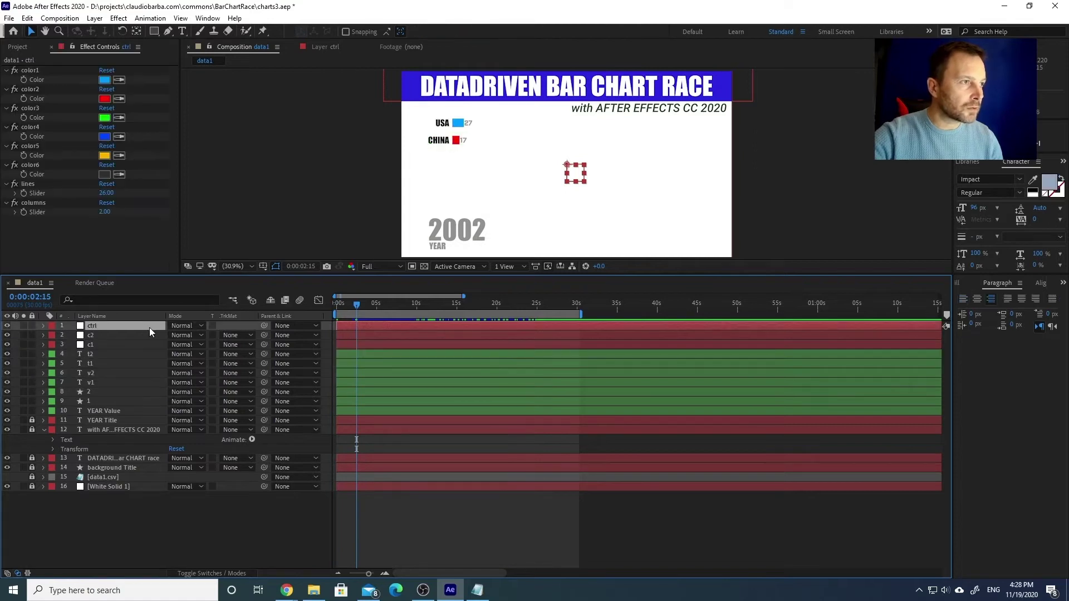
pyautogui.click(104, 213)
pyautogui.write('3')
pyautogui.press('Return')
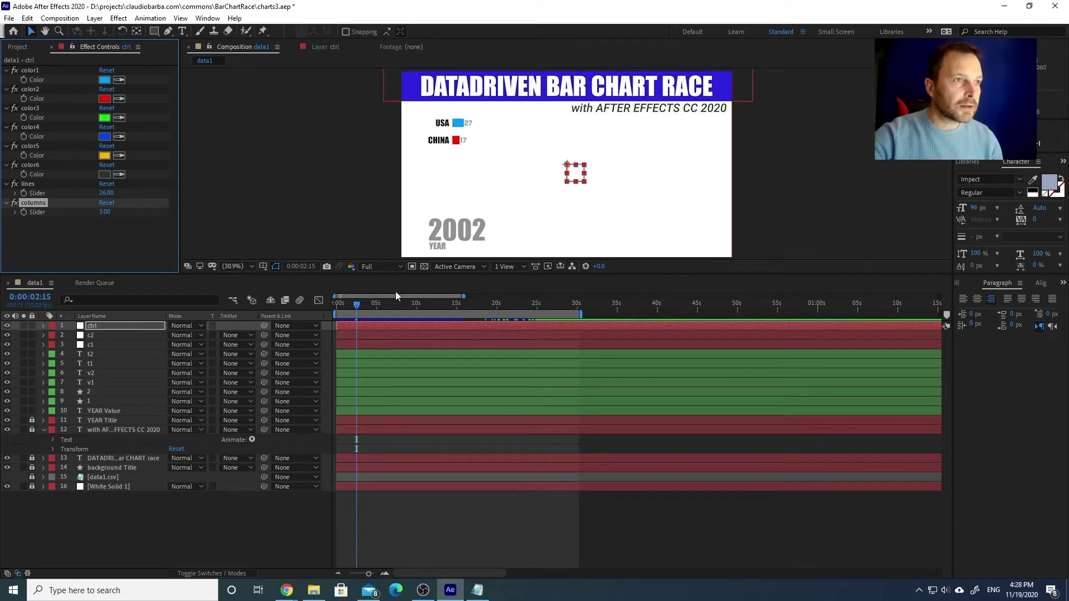
pyautogui.moveTo(345, 304); pyautogui.dragTo(325, 315)
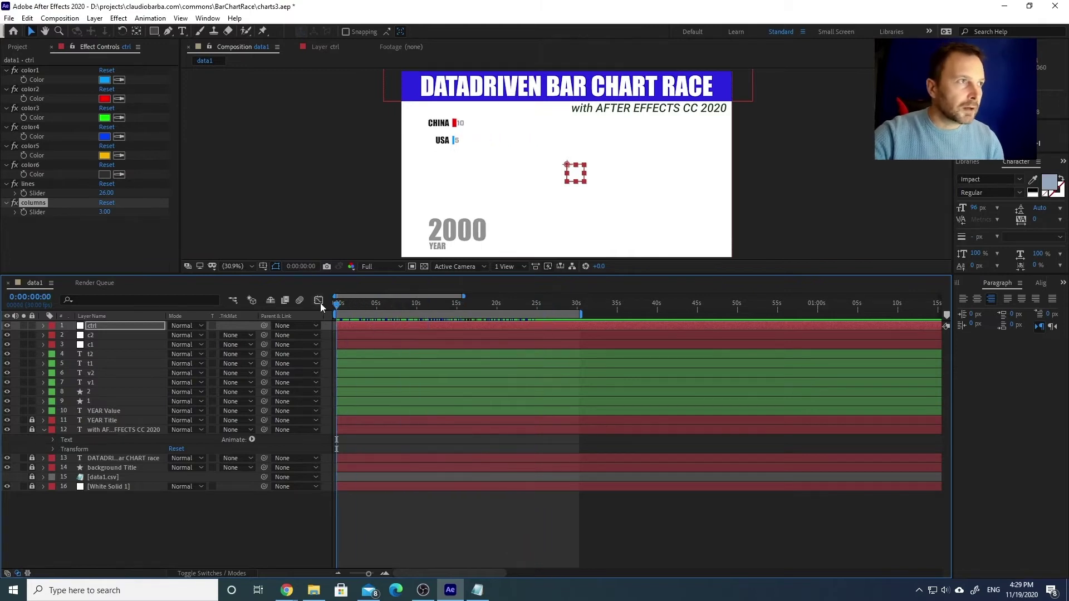
# Duplicate the second bar's layers 2, v2, t2 and c2
pyautogui.click(82, 237)
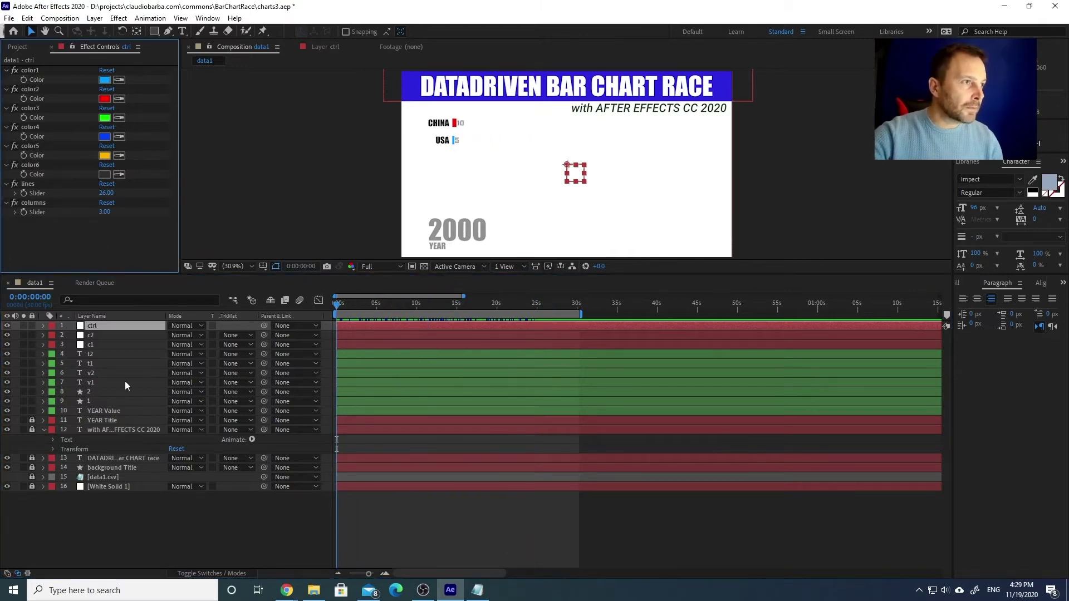
pyautogui.click(96, 392)
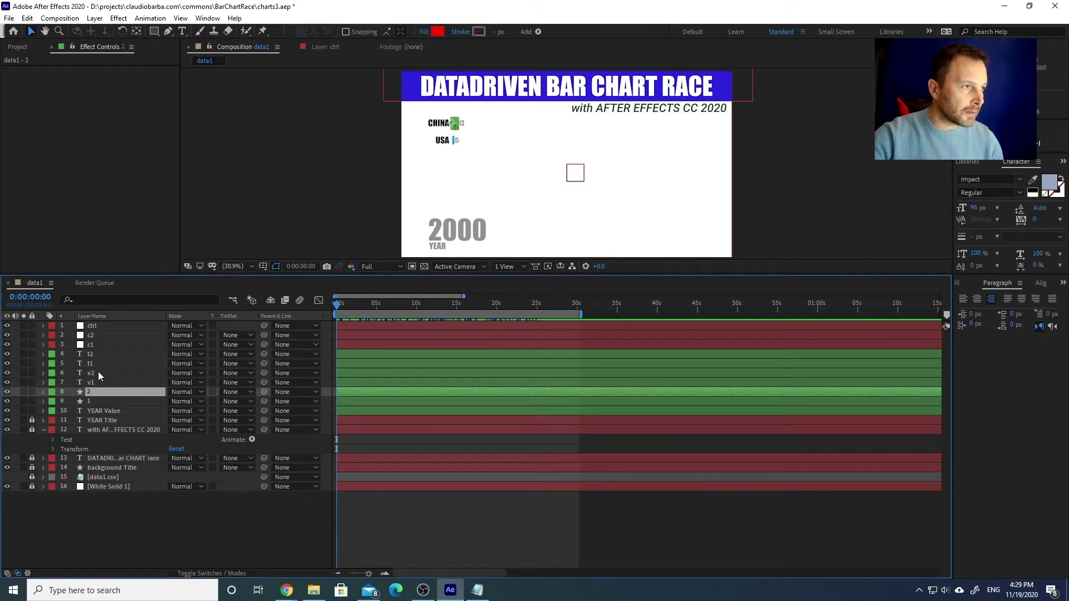
pyautogui.keyDown('ctrl'); pyautogui.click(98, 372); pyautogui.keyUp('ctrl')
pyautogui.keyDown('ctrl'); pyautogui.click(89, 355); pyautogui.keyUp('ctrl')
pyautogui.keyDown('ctrl'); pyautogui.click(95, 334); pyautogui.keyUp('ctrl')
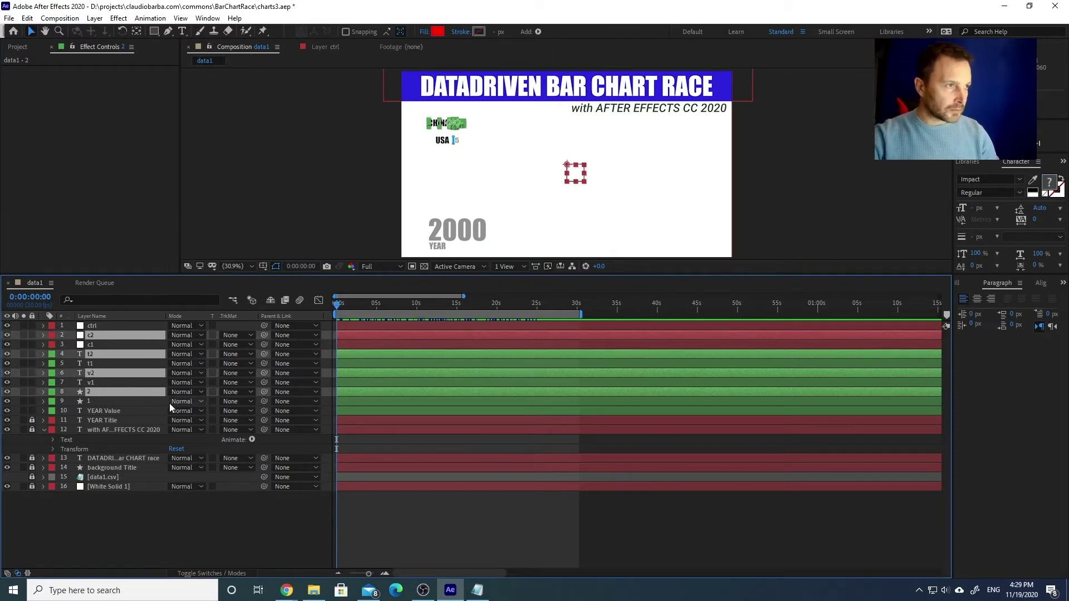
pyautogui.hotkey('ctrl', 'd')
pyautogui.hotkey('ctrl', 'd')
pyautogui.hotkey('ctrl', 'd')
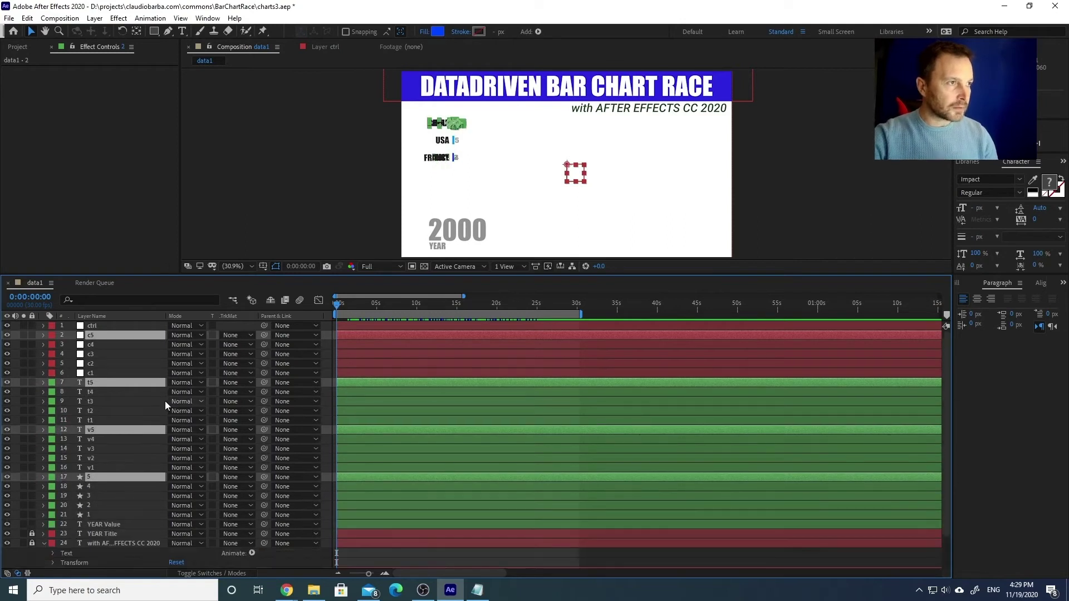
# Set ctrl's columns slider to 6 and preview the five bars from 2000 to 2010
pyautogui.click(115, 325)
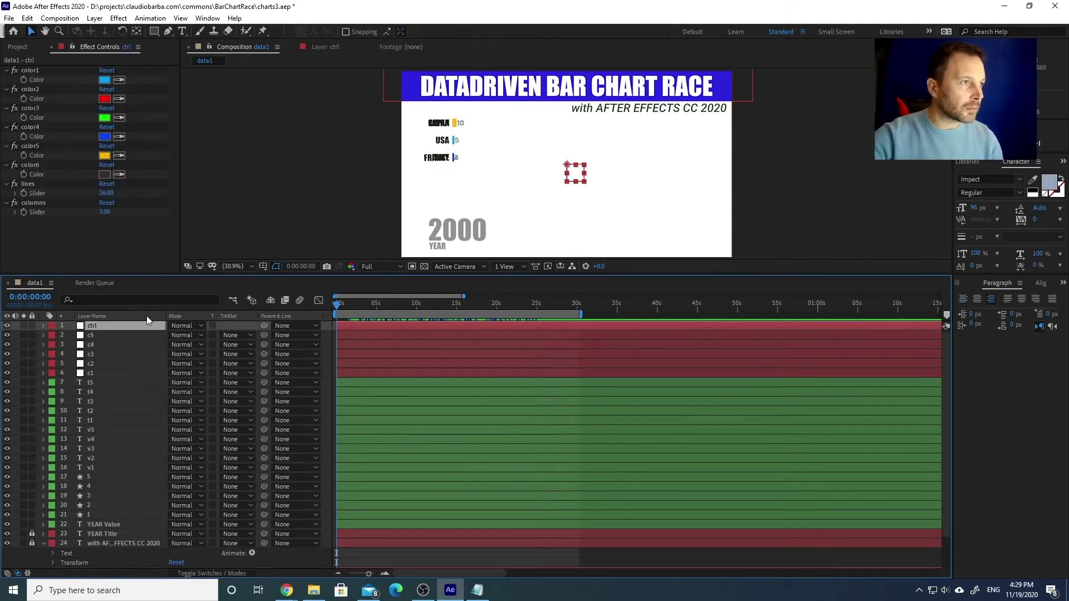
pyautogui.click(105, 213)
pyautogui.write('6+')
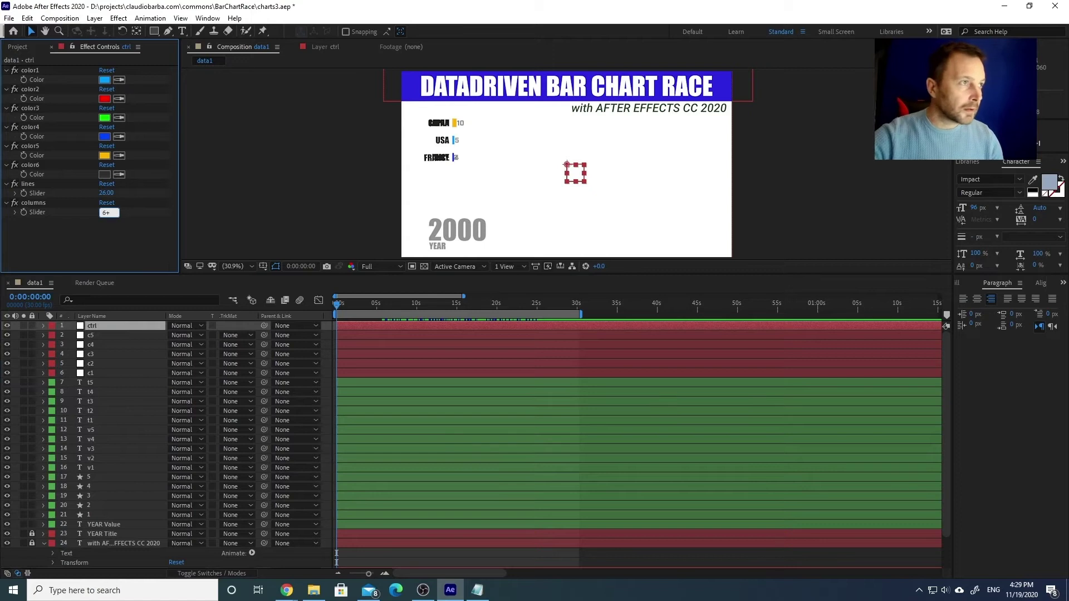
pyautogui.press('Return')
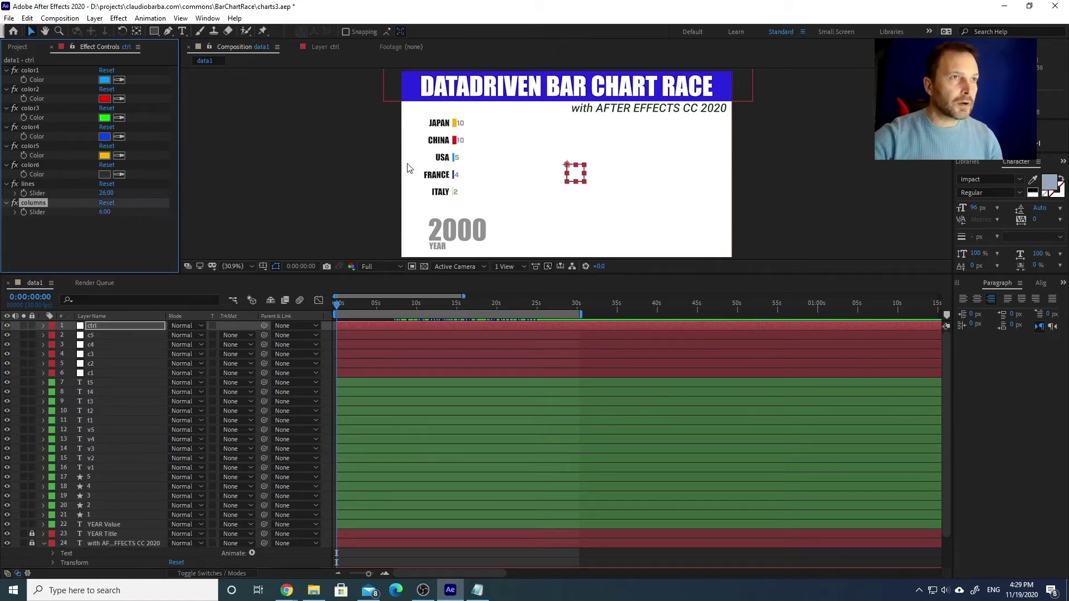
pyautogui.moveTo(392, 303); pyautogui.dragTo(337, 306)
# Review data1.csv's yearly country rows in Notepad, then return to the Data Driven Bar Chart Race browser window
pyautogui.click(478, 591)
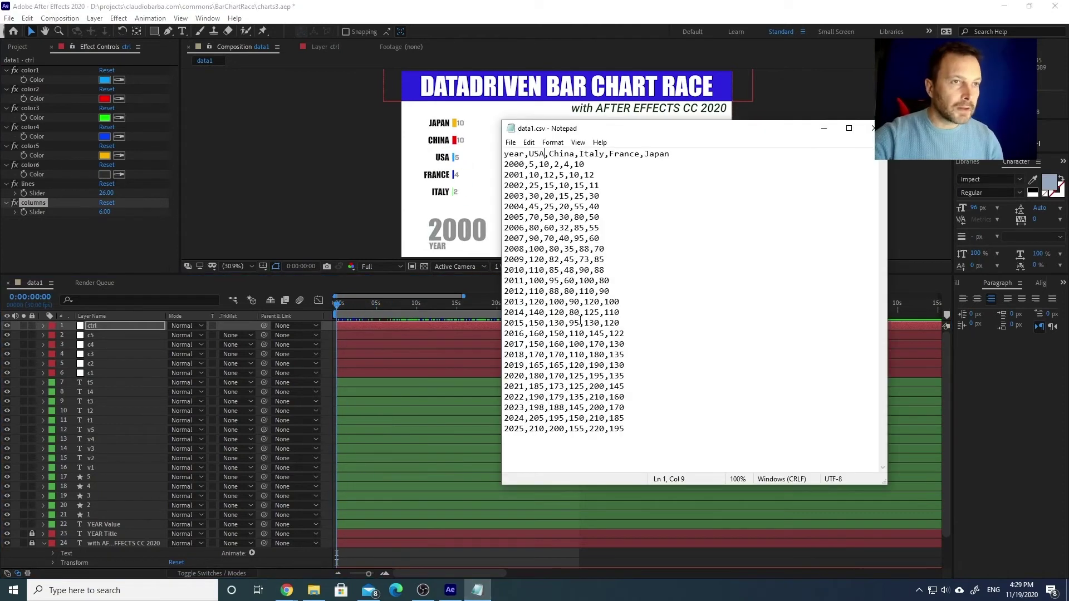
pyautogui.click(608, 173)
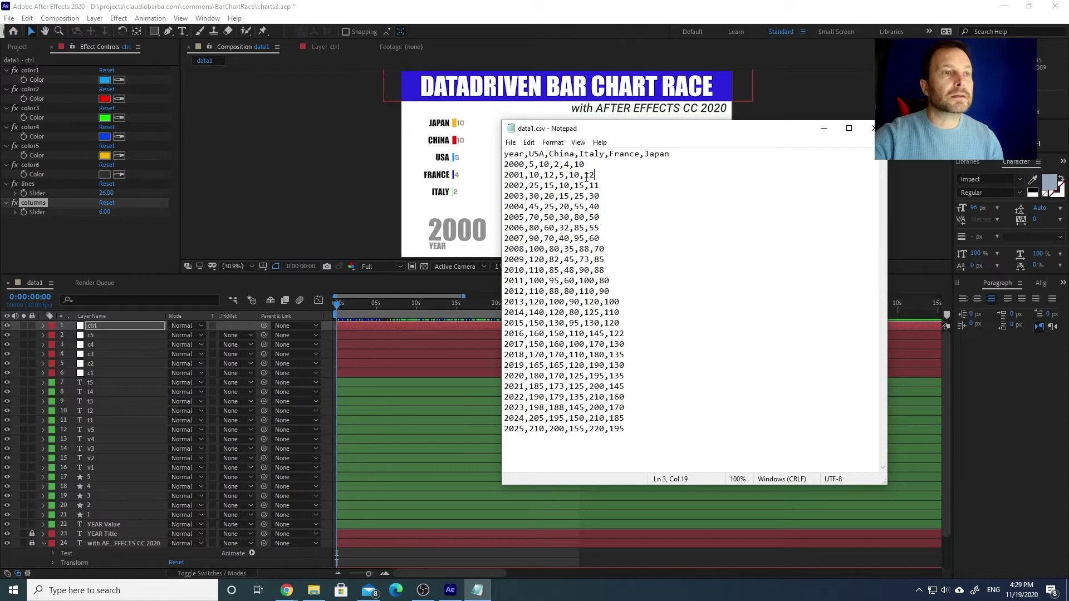
pyautogui.moveTo(575, 131); pyautogui.dragTo(583, 138)
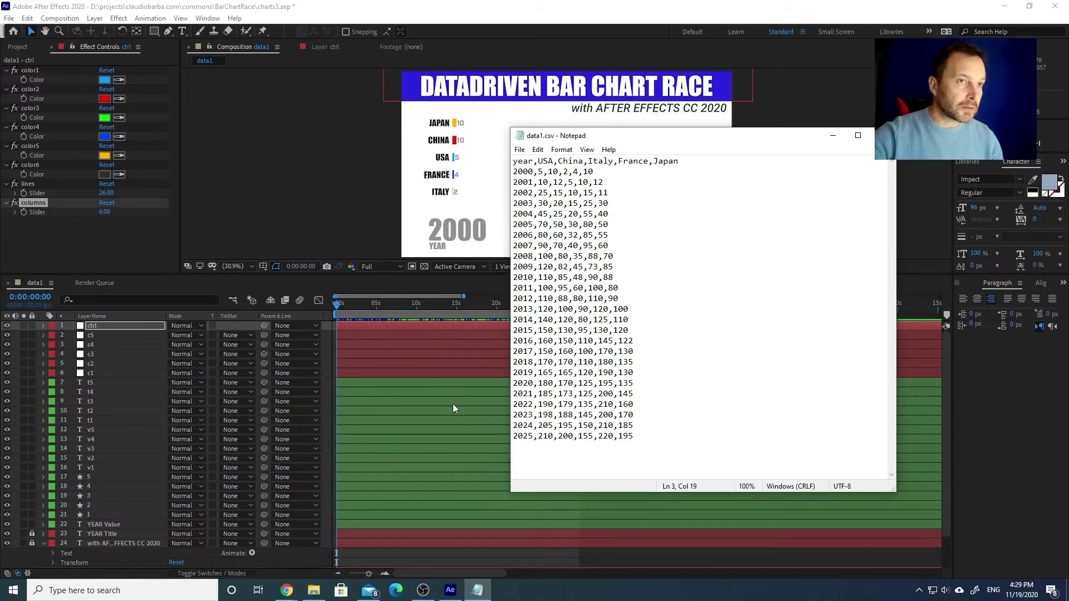
pyautogui.moveTo(651, 447); pyautogui.dragTo(505, 172)
pyautogui.click(620, 240)
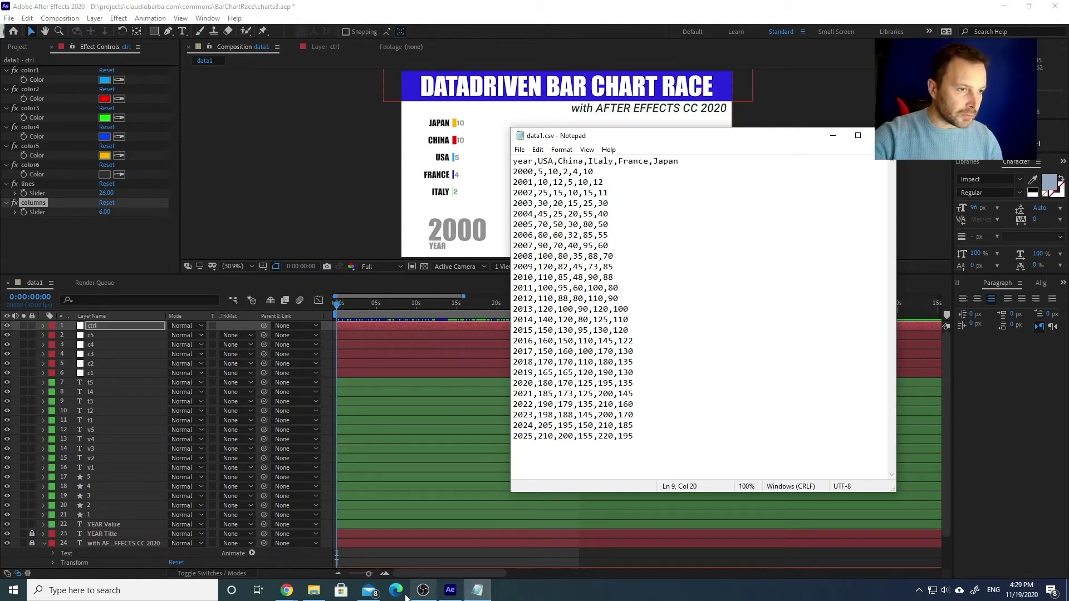
pyautogui.moveTo(288, 595)
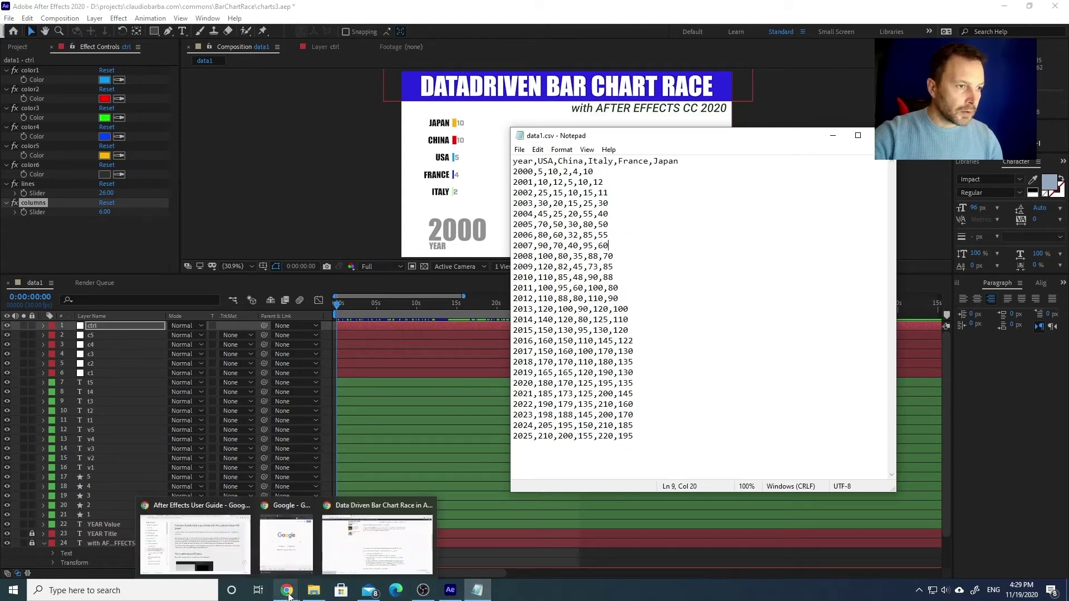
pyautogui.click(348, 552)
# Check the data1 sheet's year and country cells and view the File > Scarica formats without downloading
pyautogui.click(328, 8)
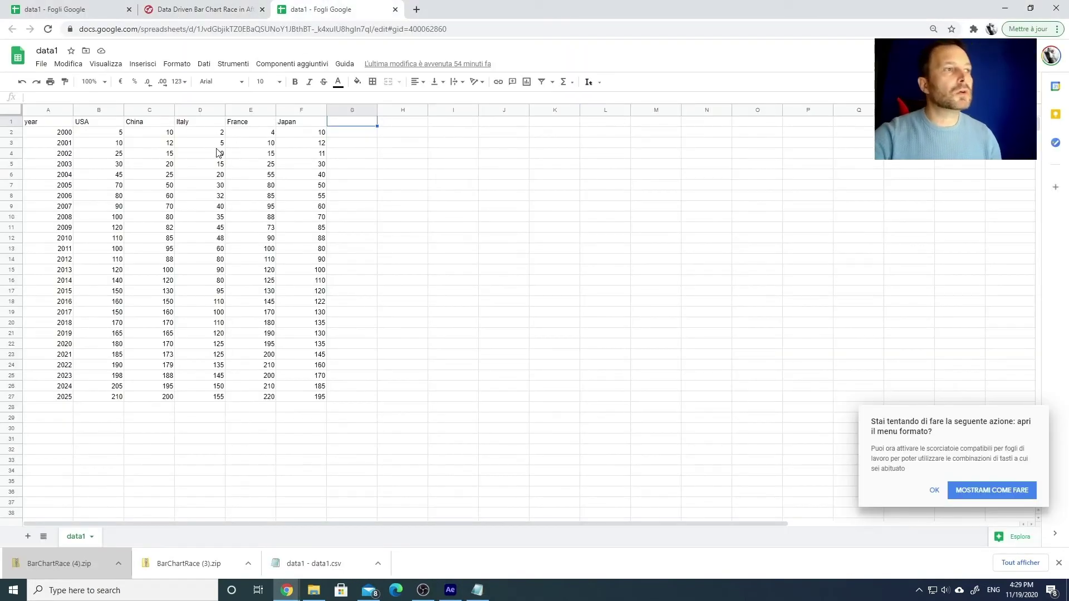
pyautogui.click(56, 135)
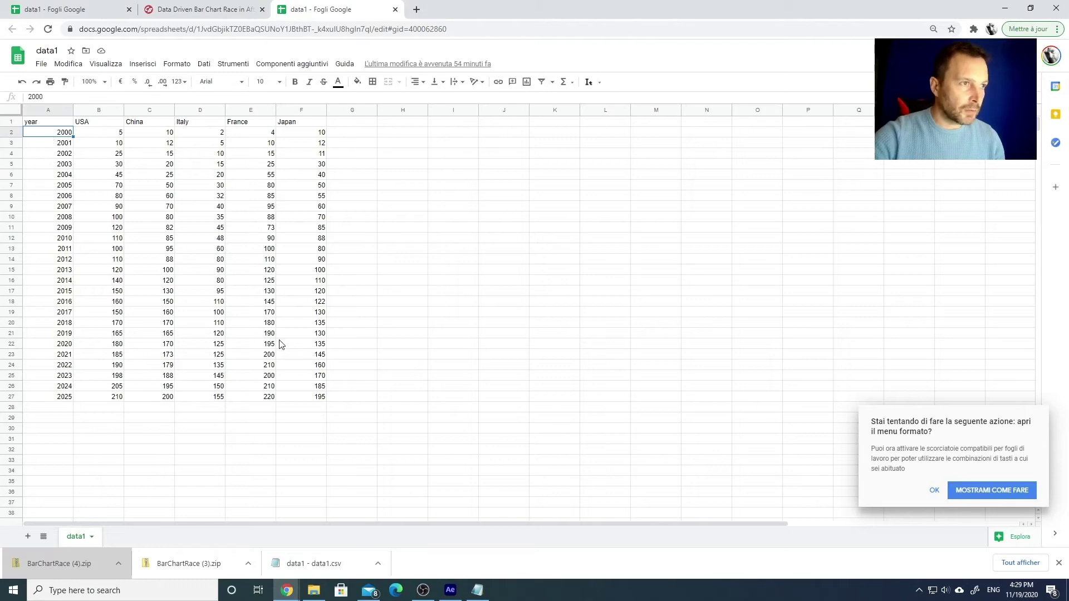
pyautogui.click(345, 123)
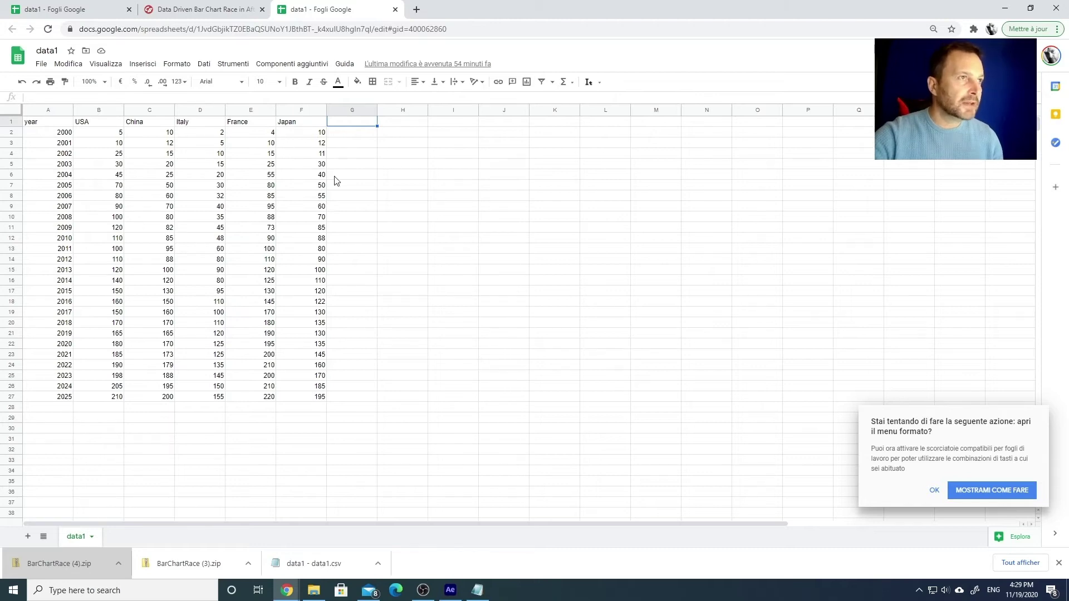
pyautogui.click(40, 64)
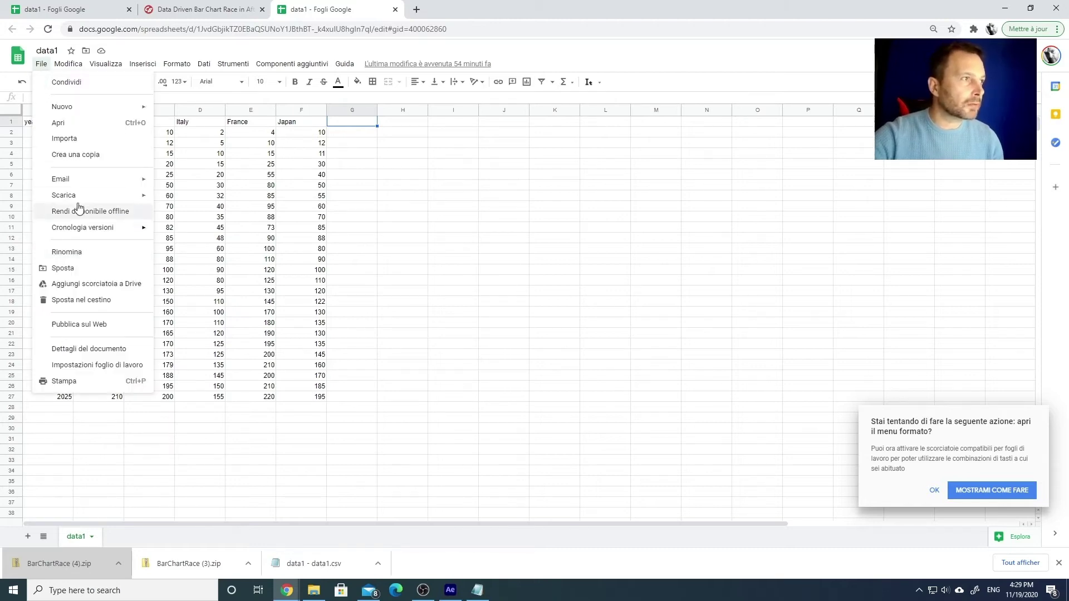
pyautogui.moveTo(76, 196)
pyautogui.click(441, 228)
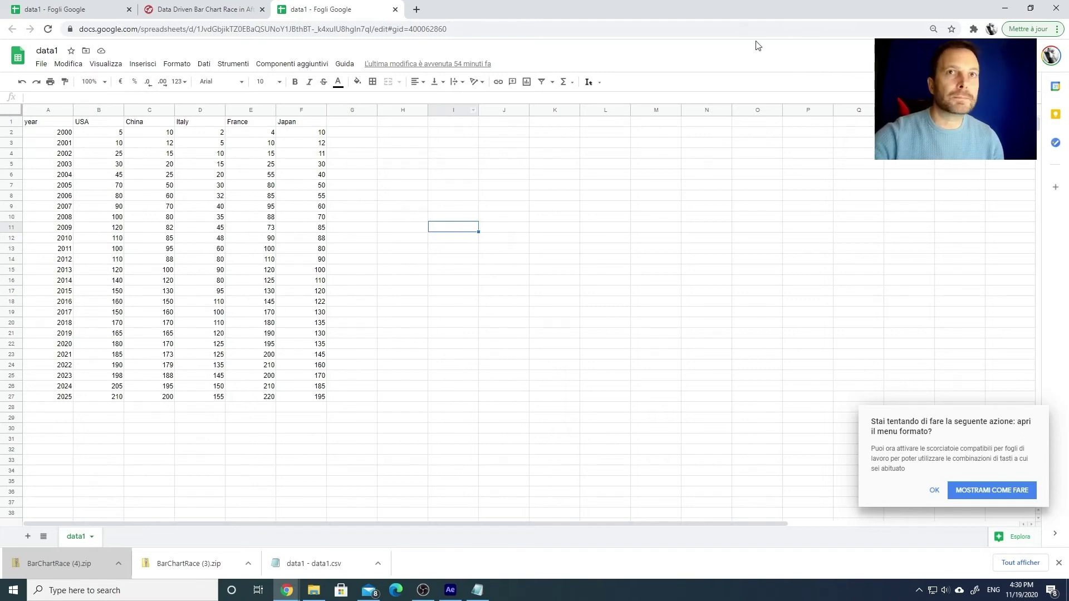
# Minimize Chrome and the data1.csv Notepad window to reveal After Effects, then select layer c5
pyautogui.click(1005, 8)
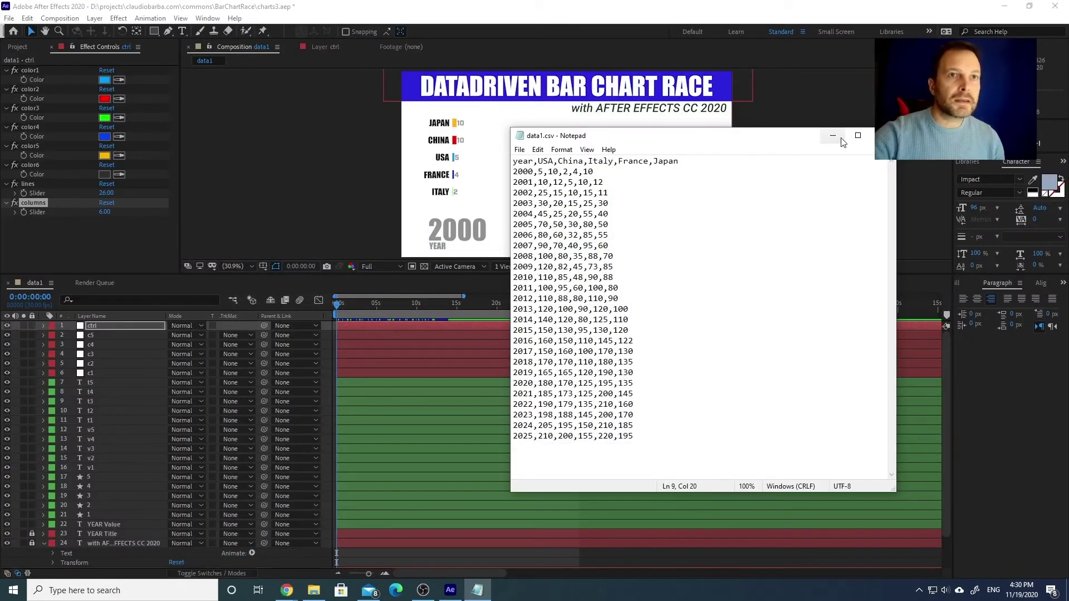
pyautogui.moveTo(789, 139); pyautogui.dragTo(710, 129)
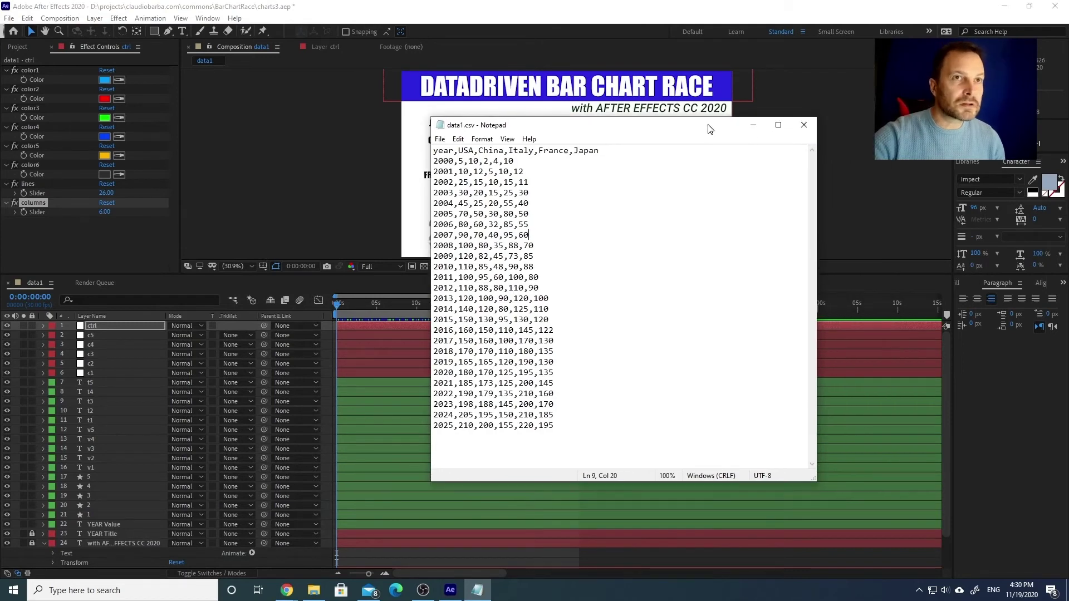
pyautogui.click(753, 125)
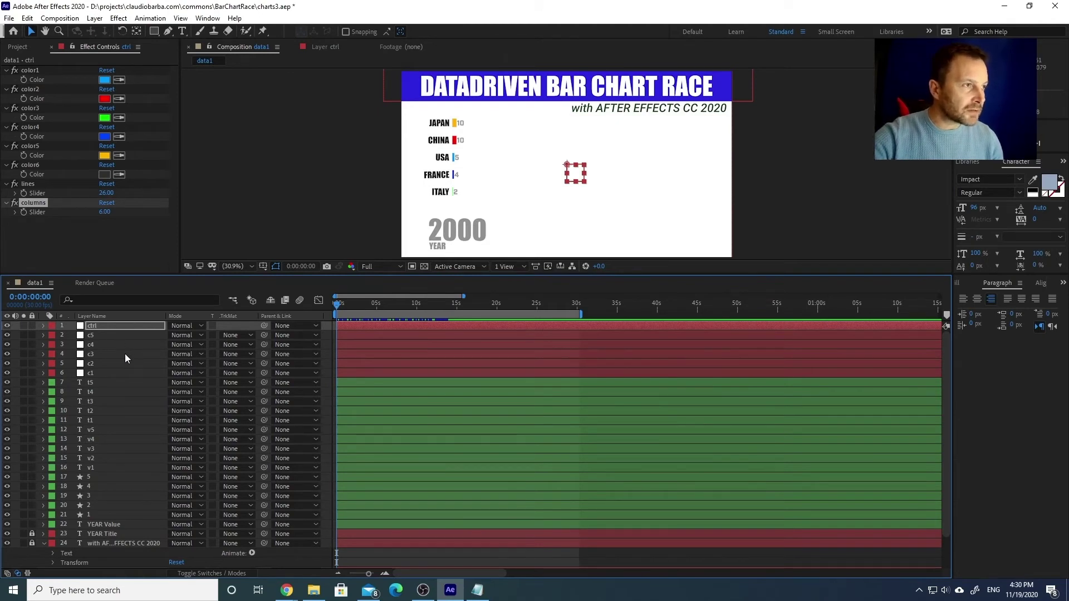
pyautogui.click(100, 336)
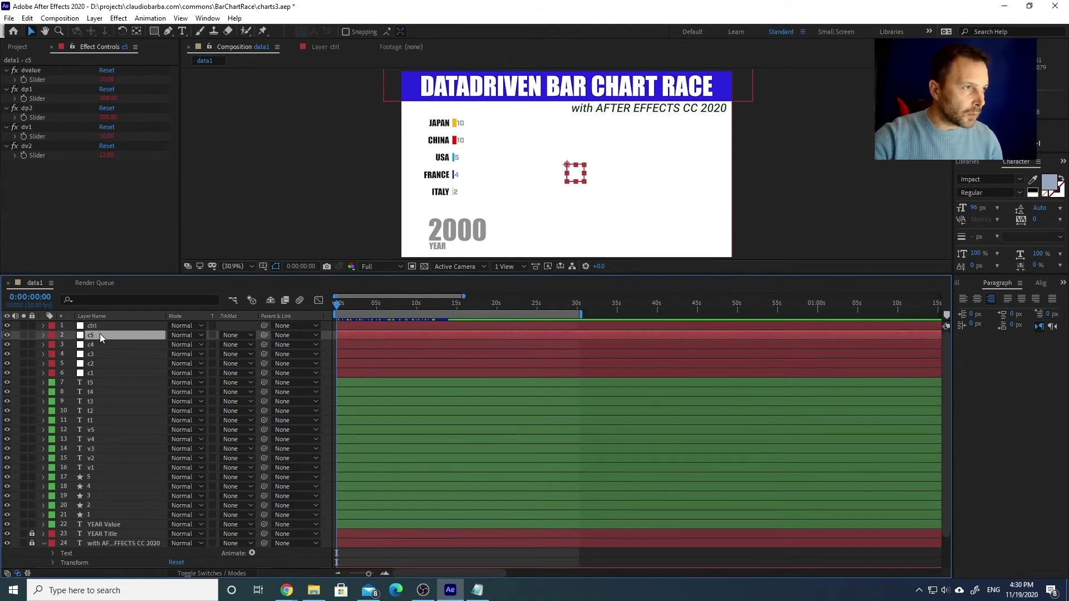
# Select layer c1, collapse its dvalue, dv1 and dv2 groups, then expand dv1's slider expression
pyautogui.click(105, 374)
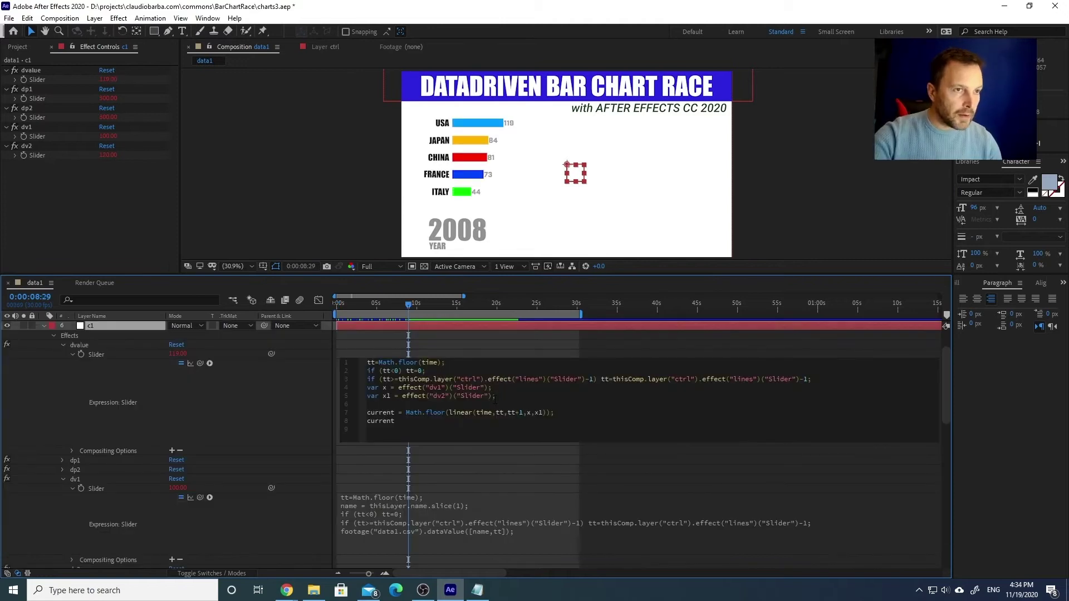
pyautogui.click(72, 355)
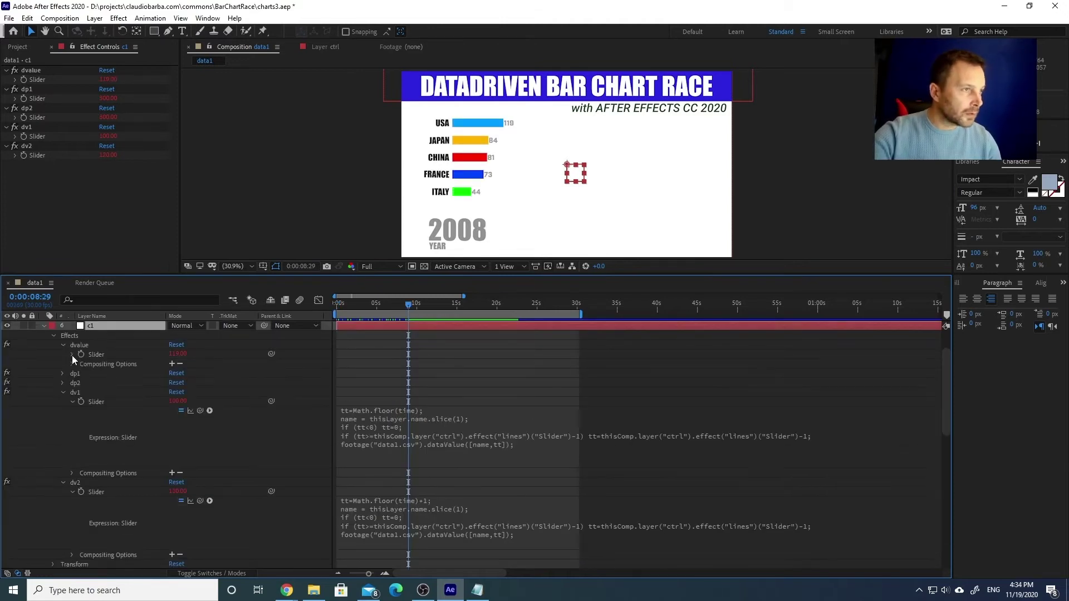
pyautogui.click(63, 392)
pyautogui.click(63, 402)
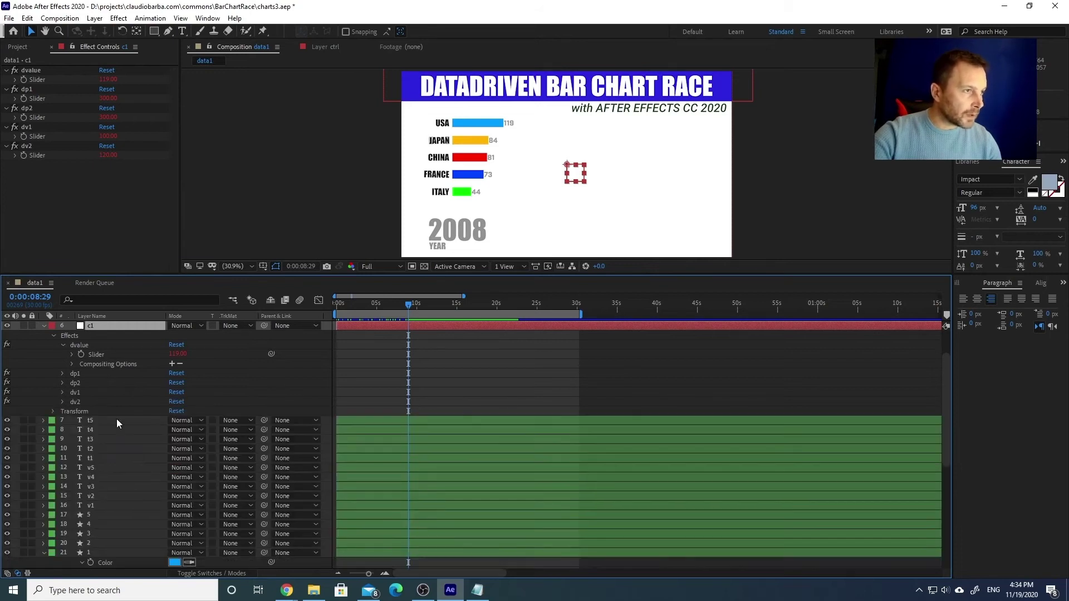
pyautogui.click(77, 393)
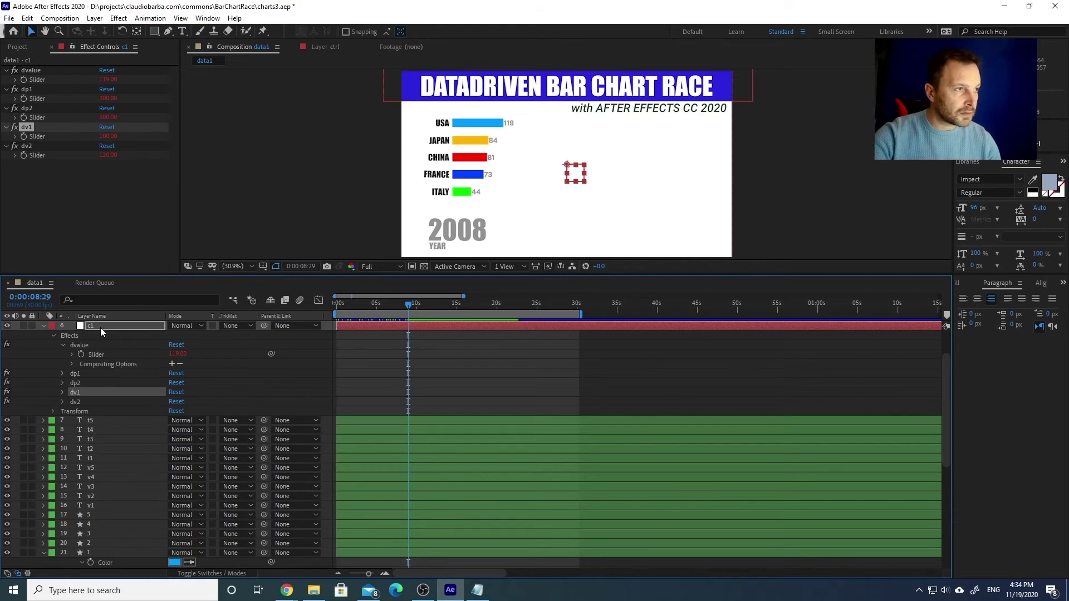
pyautogui.click(62, 393)
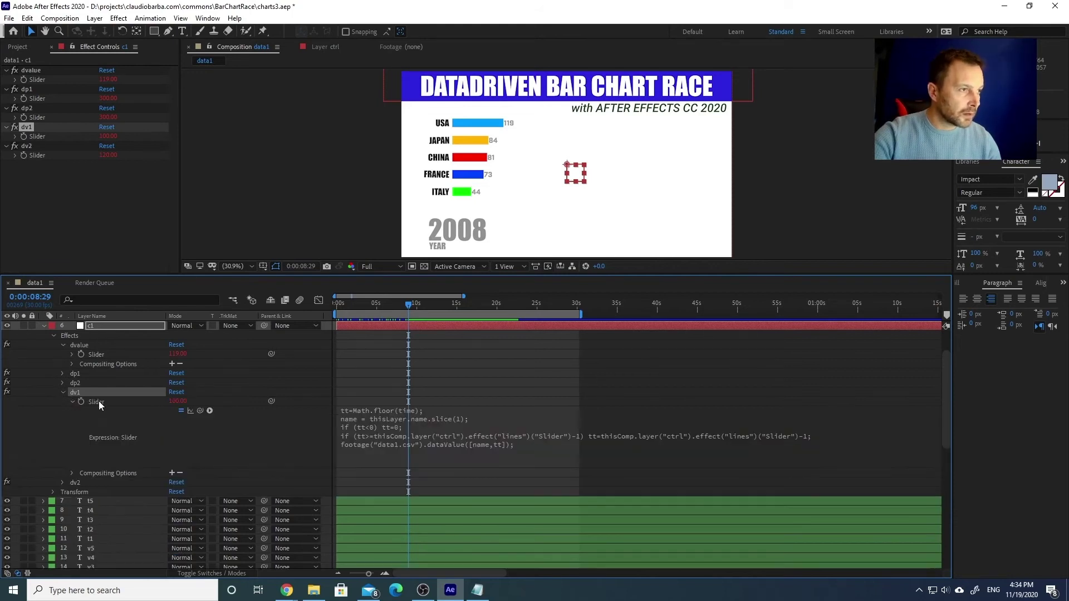
# Highlight the footage("data1.csv").dataValue([name,tt]) lookup line in the dv1 expression
pyautogui.click(449, 436)
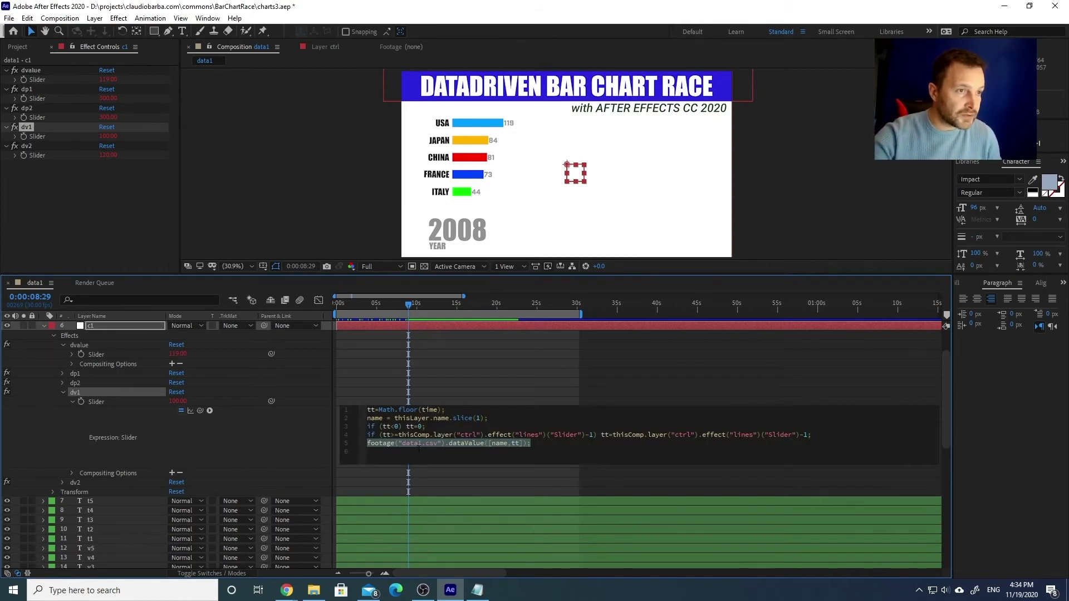
pyautogui.click(499, 443)
pyautogui.moveTo(543, 444); pyautogui.dragTo(363, 446)
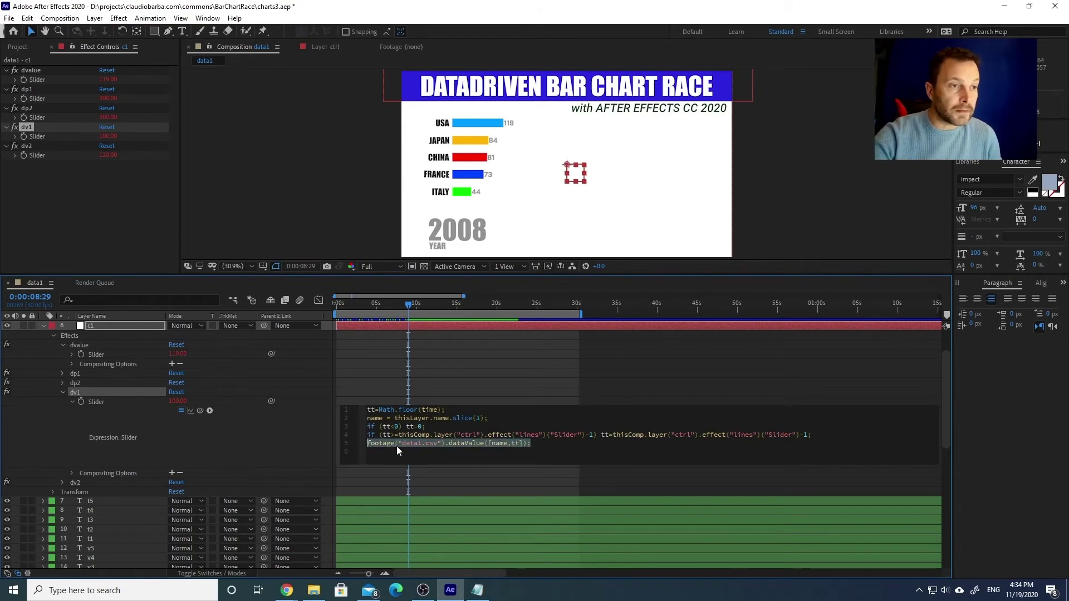
pyautogui.click(452, 449)
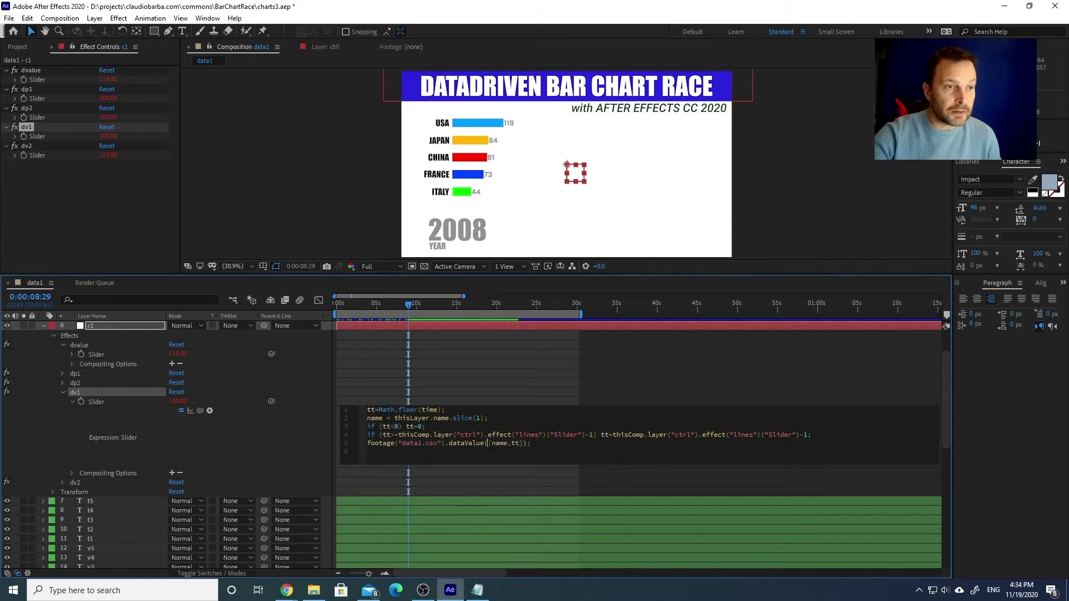
pyautogui.moveTo(488, 443); pyautogui.dragTo(526, 452)
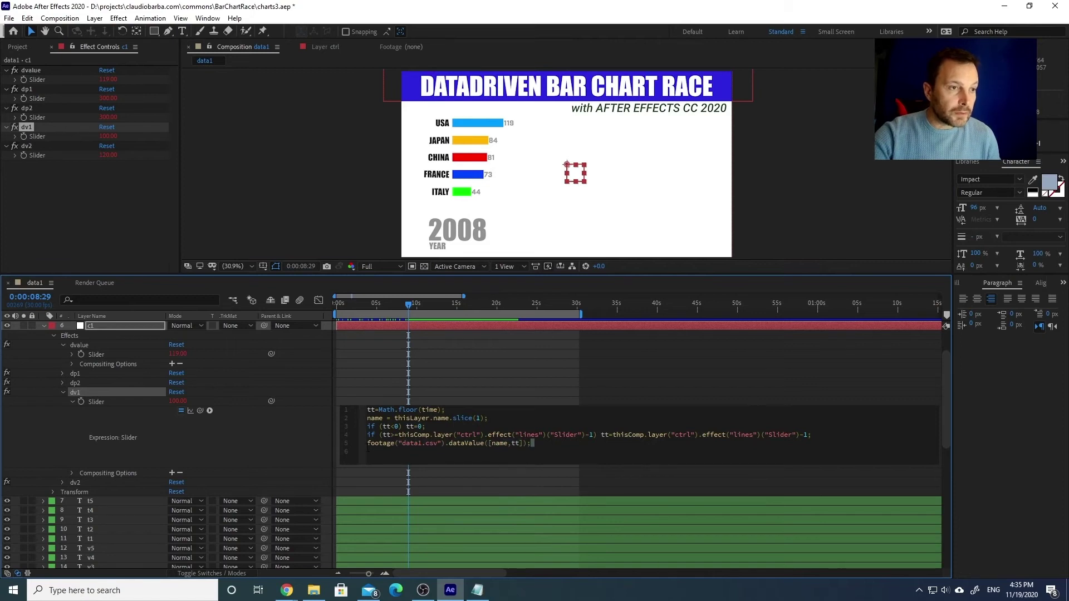
pyautogui.moveTo(551, 443); pyautogui.dragTo(361, 443)
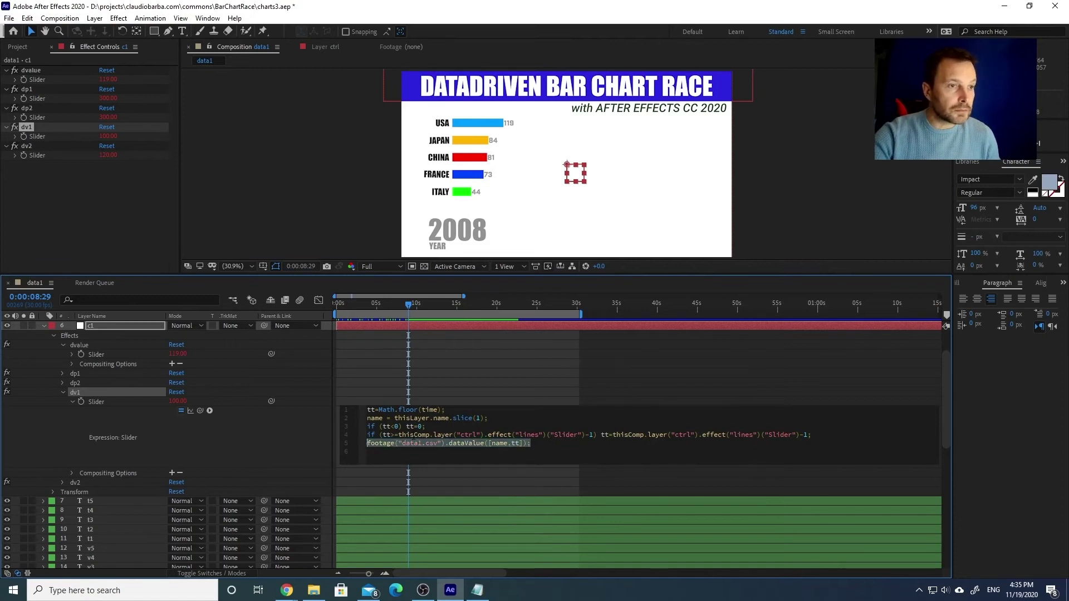
pyautogui.moveTo(535, 443); pyautogui.dragTo(316, 434)
# Collapse dv1, examine the first line of c1's dv2 slider expression, then collapse dv2
pyautogui.click(62, 393)
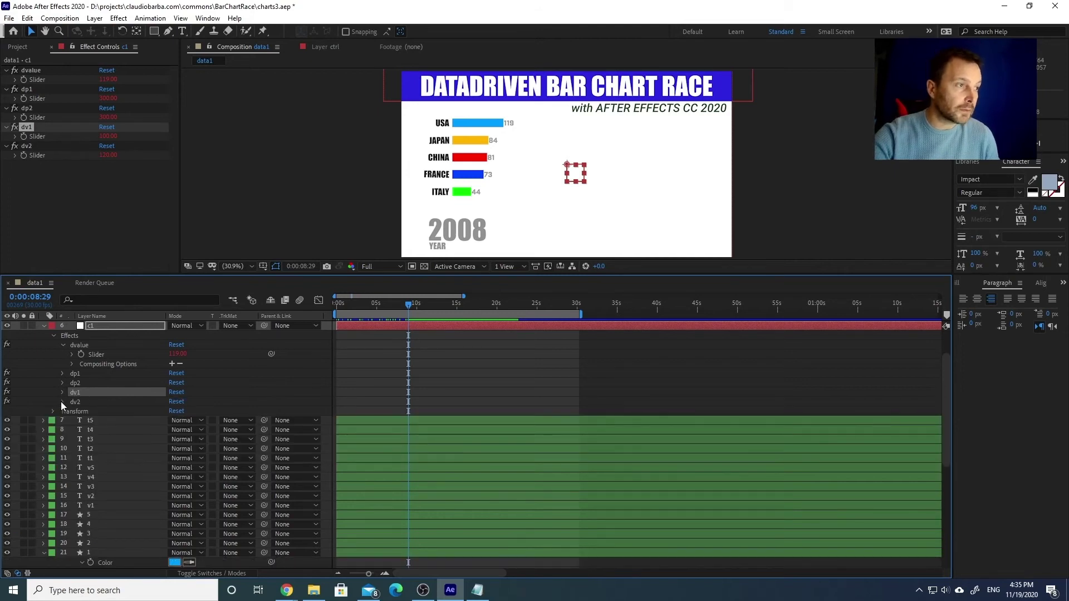
pyautogui.click(62, 402)
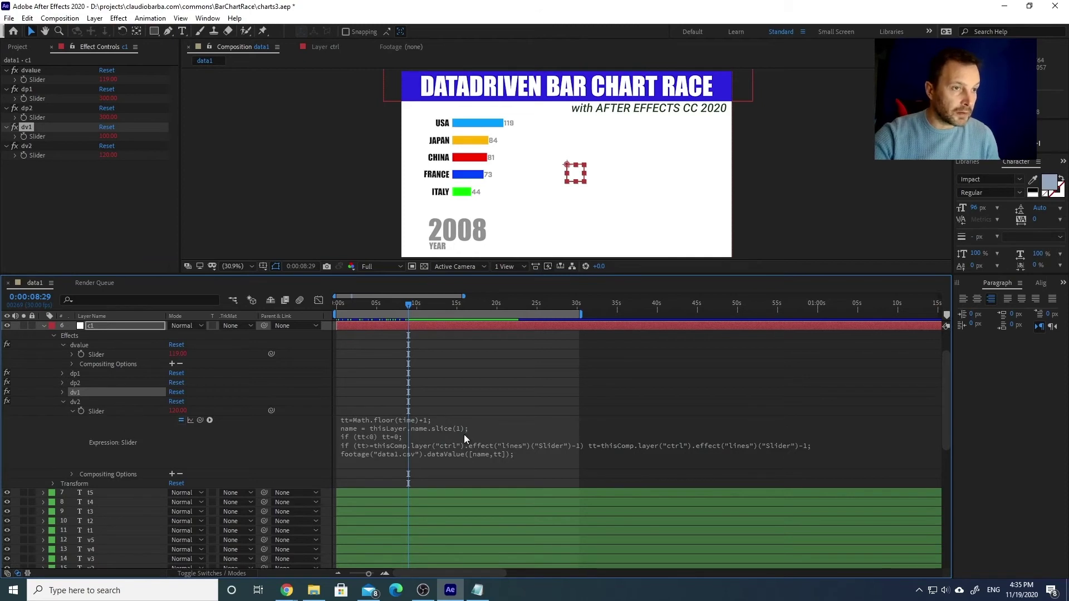
pyautogui.click(440, 420)
pyautogui.moveTo(454, 420); pyautogui.dragTo(358, 428)
pyautogui.click(460, 419)
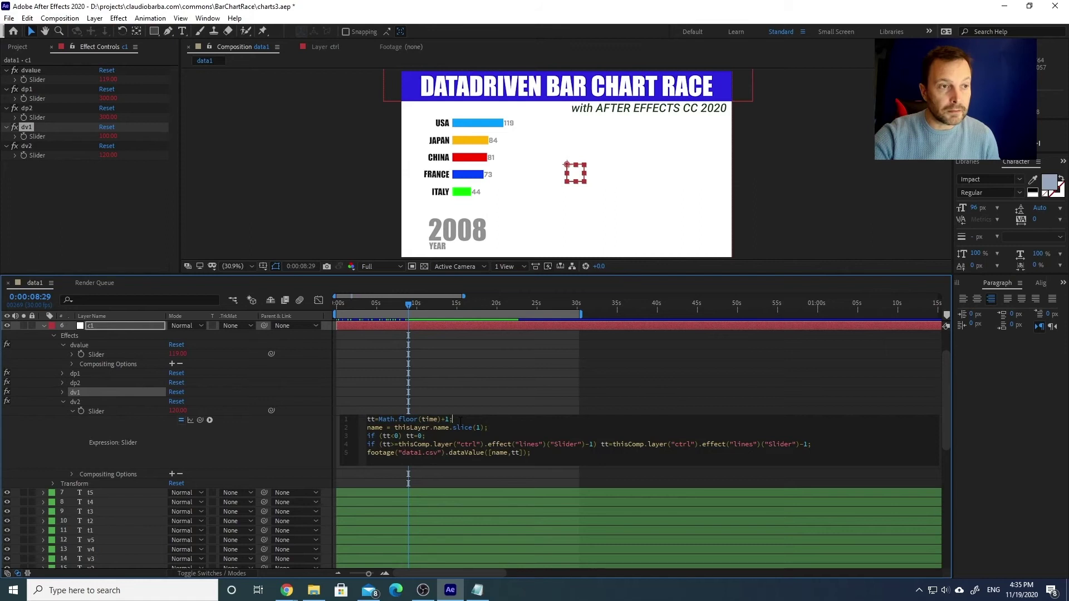
pyautogui.click(59, 402)
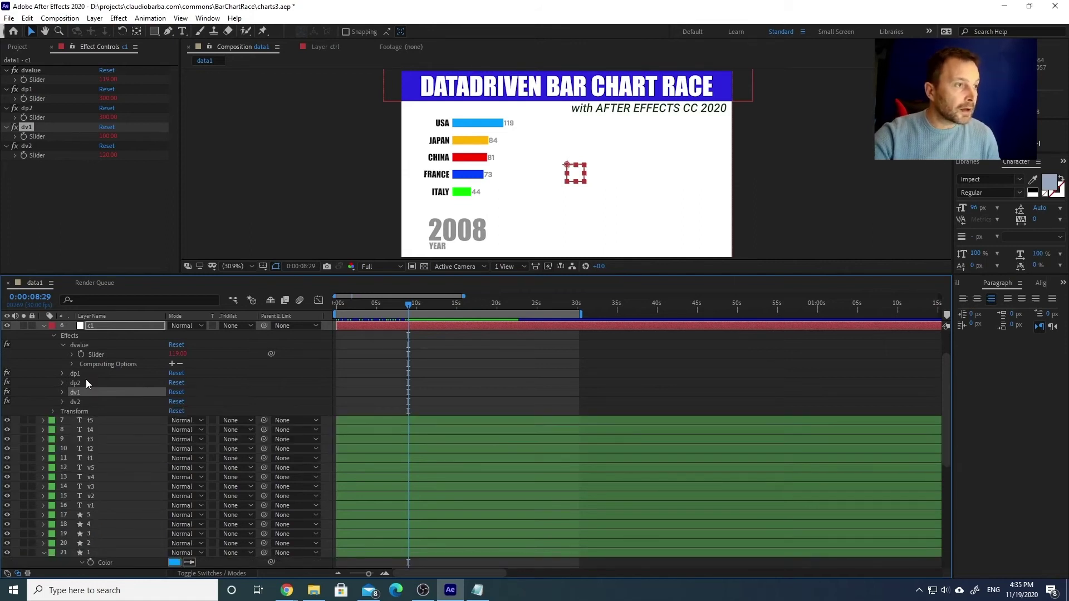
# Examine the dvalue expression's dv1/dv2 lines and linear interpolation variable current, then collapse dvalue
pyautogui.click(79, 345)
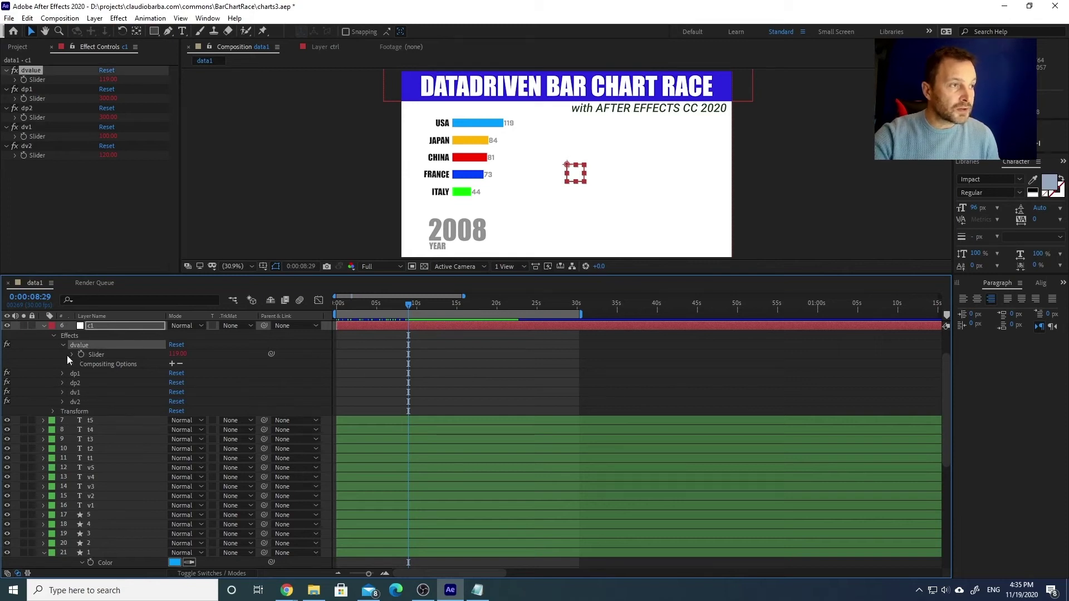
pyautogui.click(73, 355)
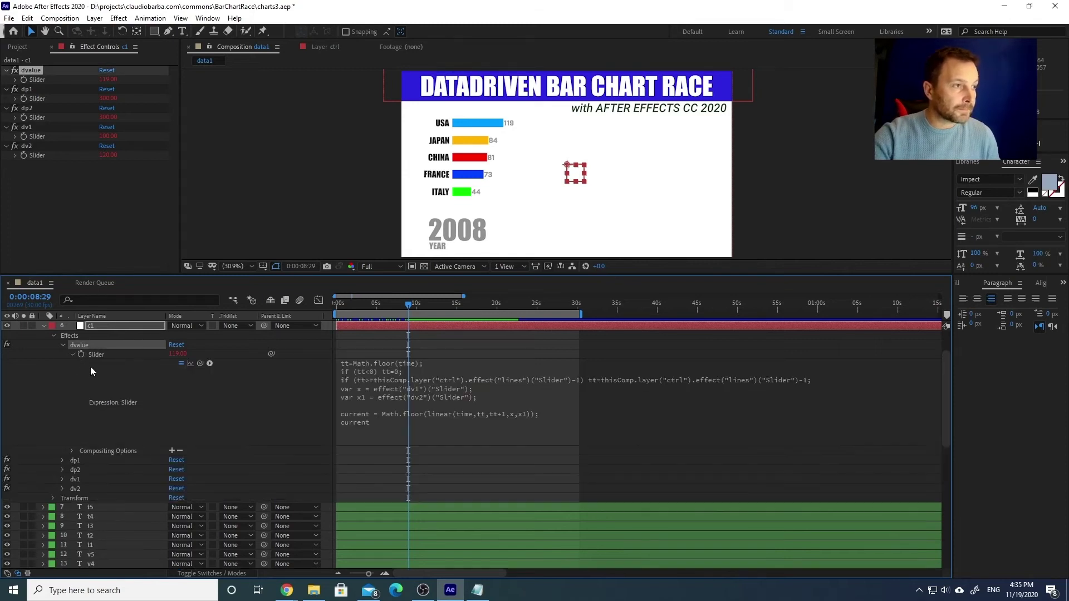
pyautogui.click(475, 393)
pyautogui.moveTo(495, 396); pyautogui.dragTo(368, 388)
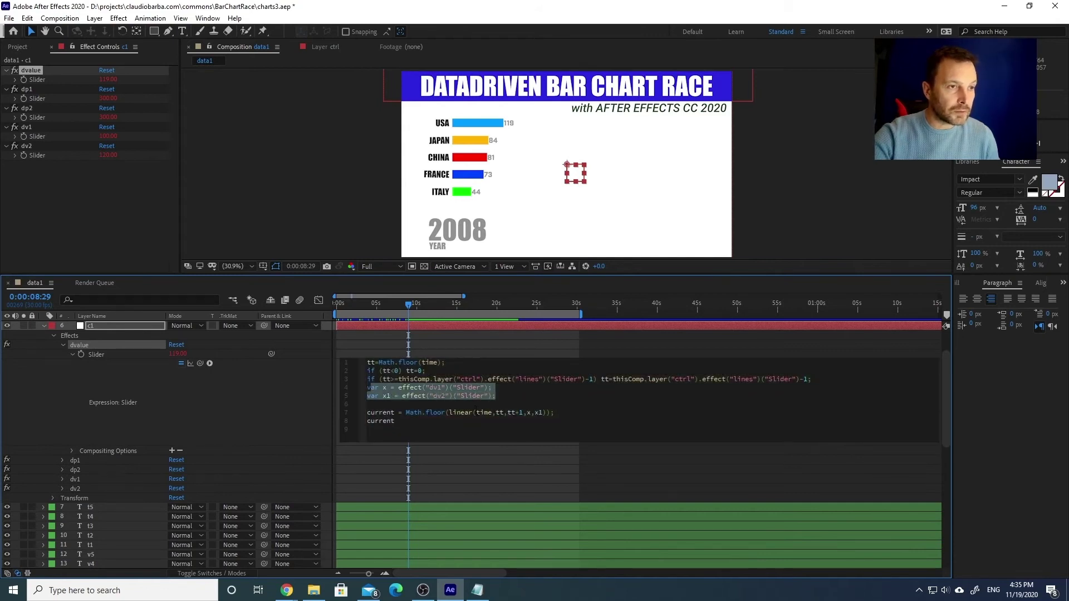
pyautogui.moveTo(574, 413); pyautogui.dragTo(357, 416)
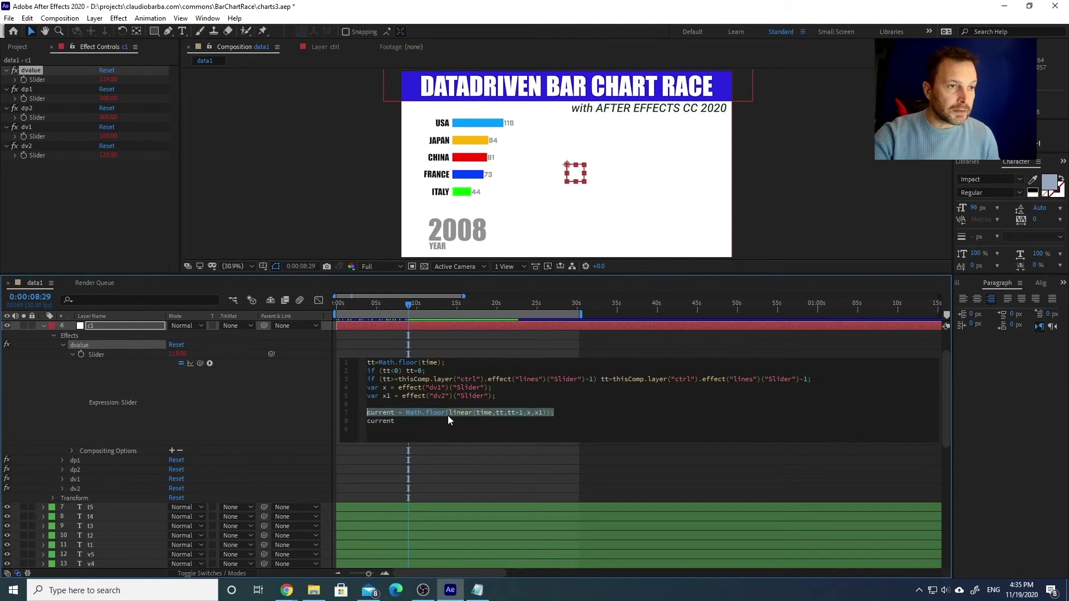
pyautogui.doubleClick(380, 414)
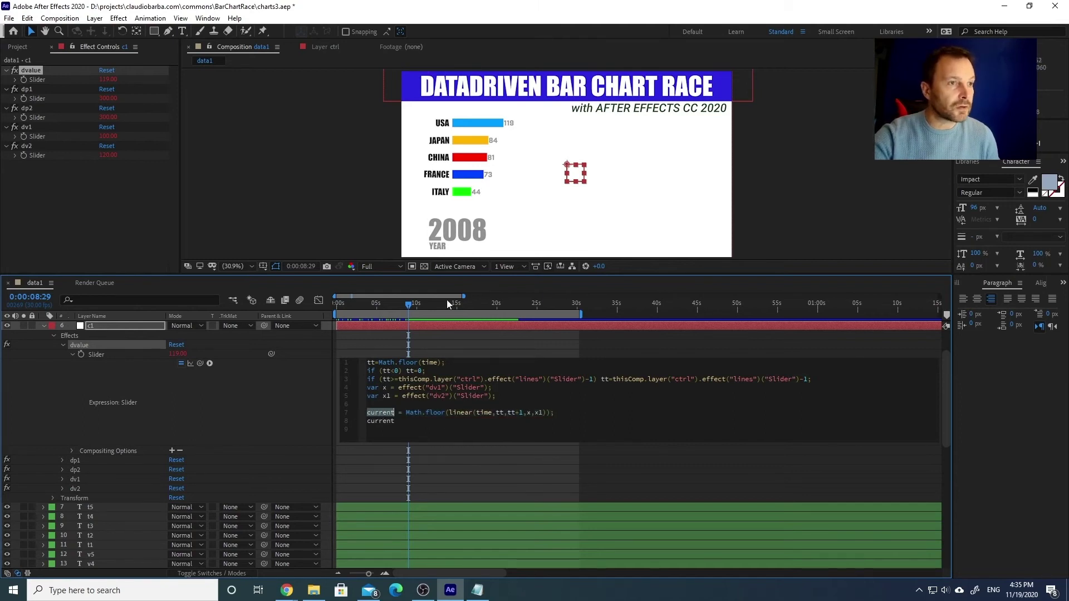
pyautogui.click(441, 423)
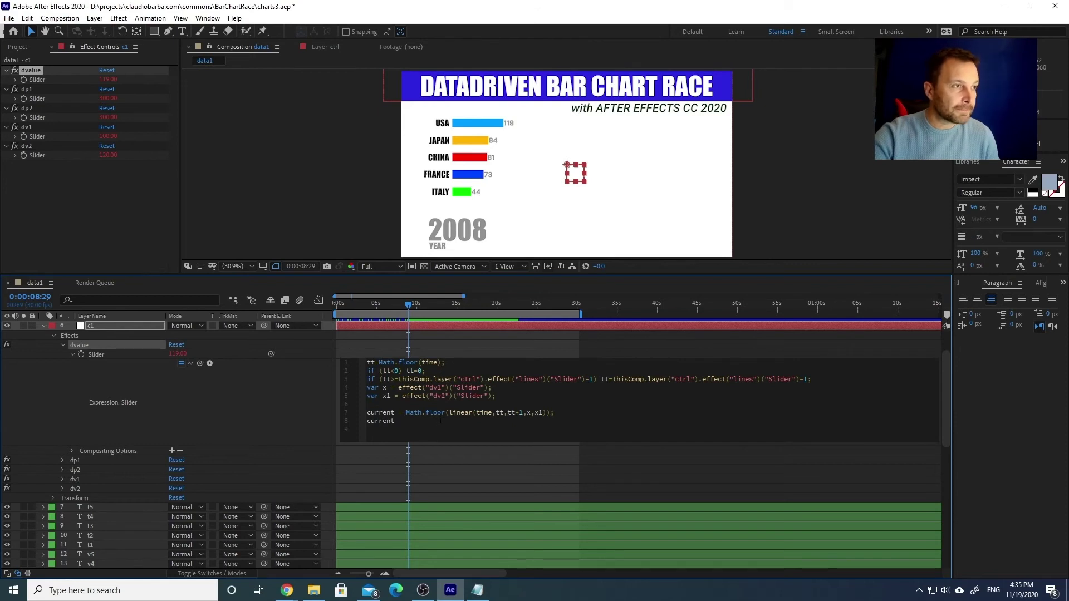
pyautogui.click(63, 345)
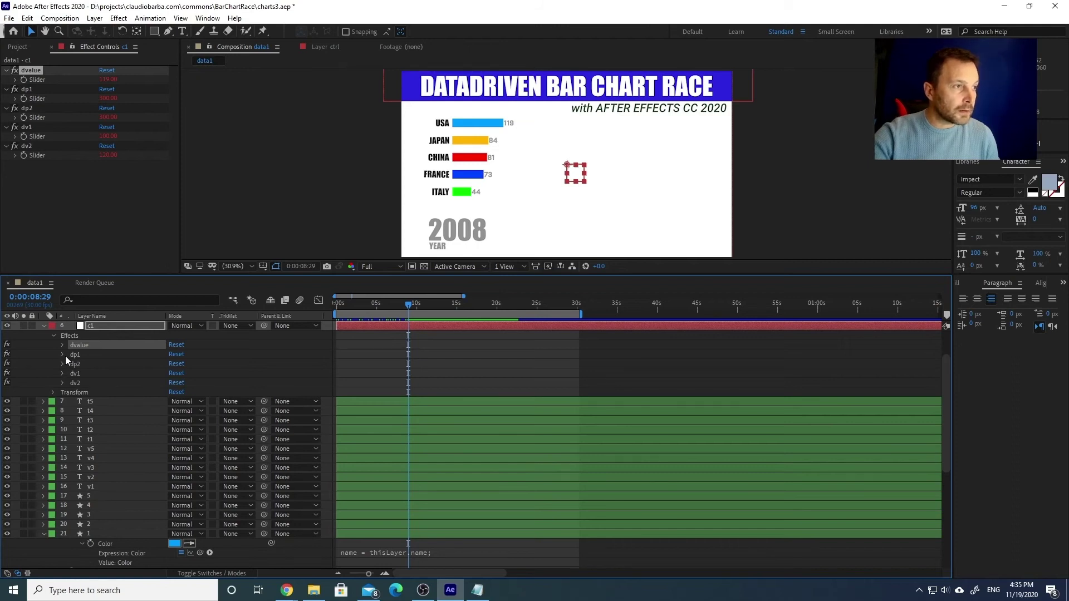
# Select dp1, move the chart back to year 2007, and scroll to layer 1's Y Position expression
pyautogui.click(78, 356)
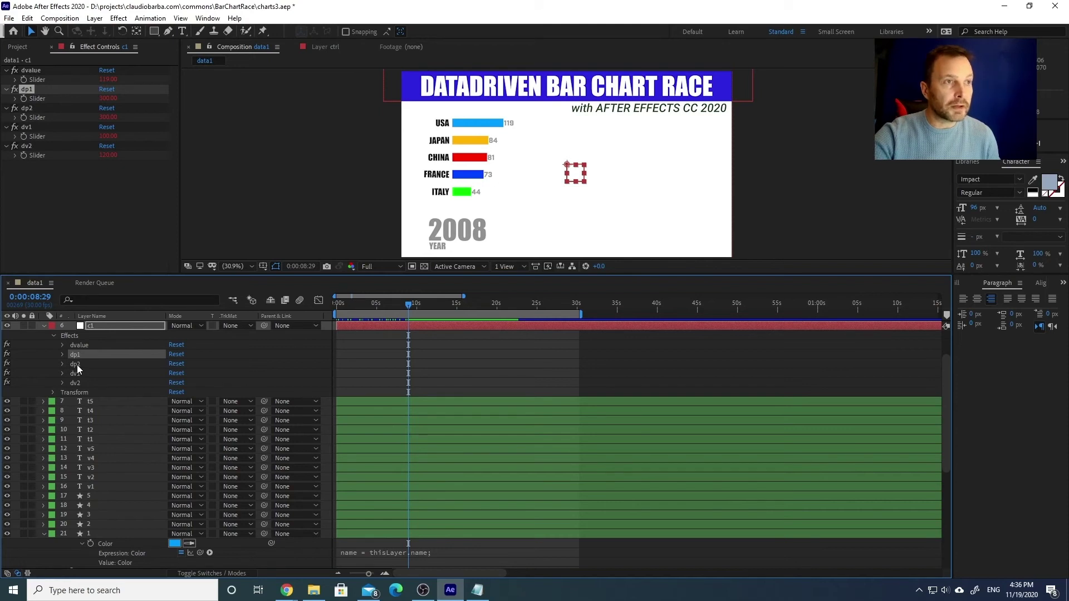
pyautogui.moveTo(391, 305); pyautogui.dragTo(400, 308)
pyautogui.scroll(-1, 182, 360)
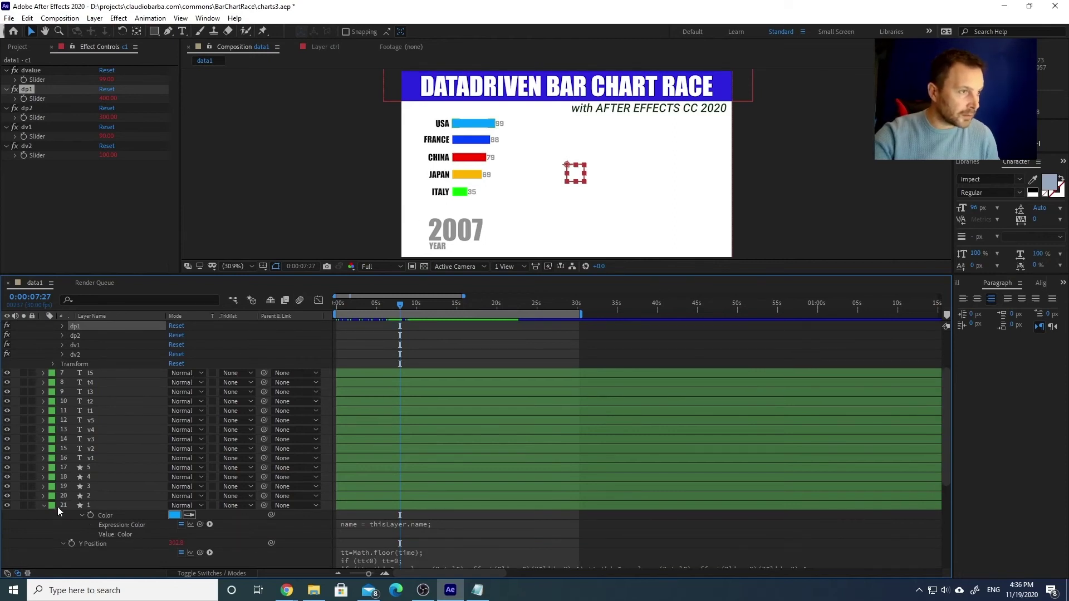
# Highlight layer 1's Y Position dp1/dp2 lookups and ease line, then rewind the chart to 2000
pyautogui.click(105, 503)
pyautogui.scroll(-6, 109, 500)
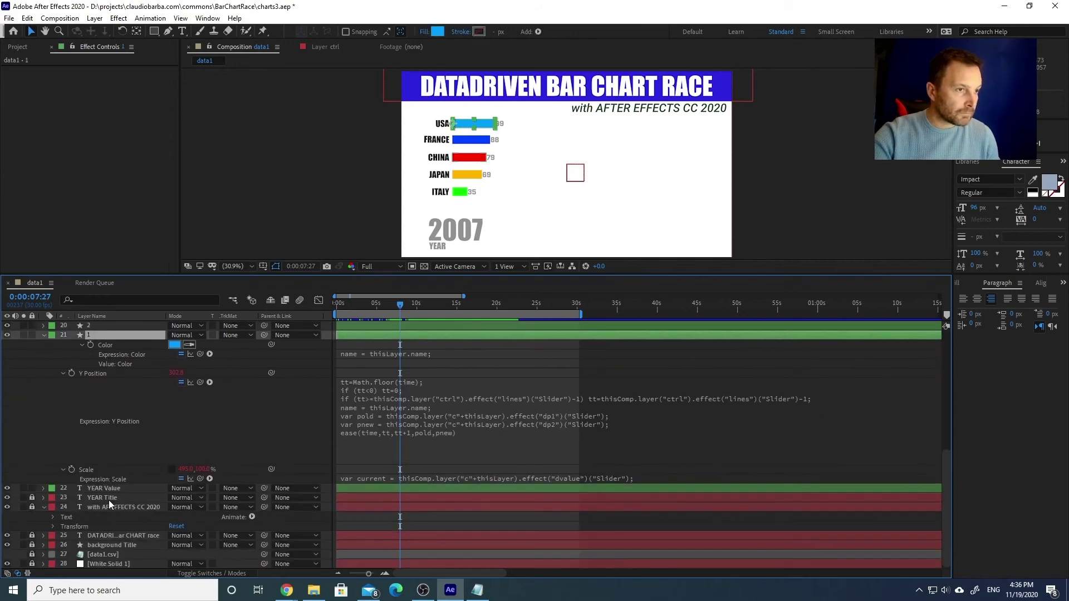
pyautogui.click(393, 406)
pyautogui.click(477, 408)
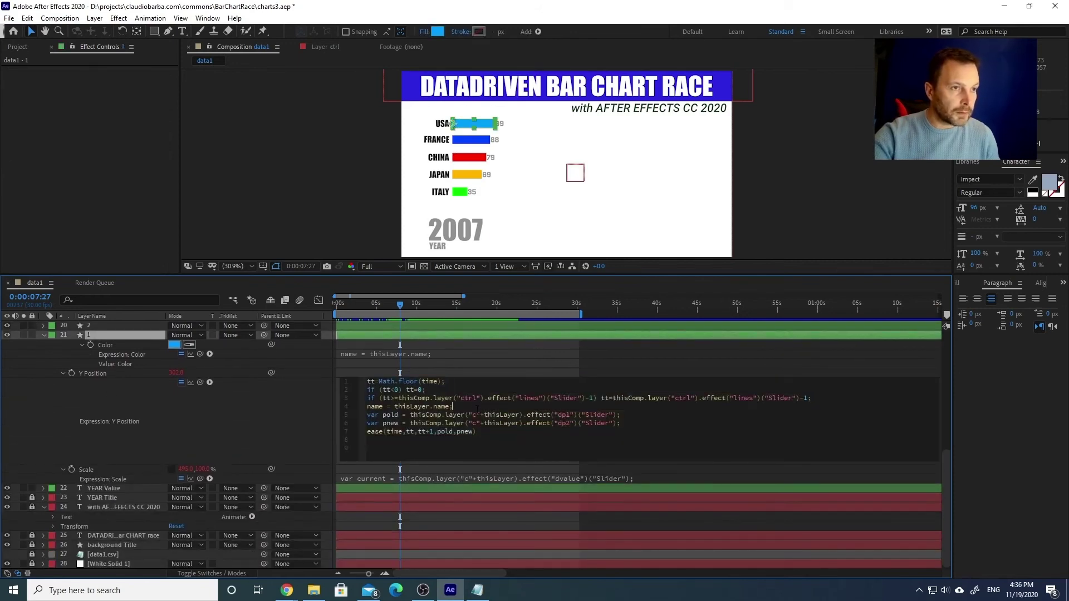
pyautogui.moveTo(620, 424); pyautogui.dragTo(535, 417)
pyautogui.click(564, 415)
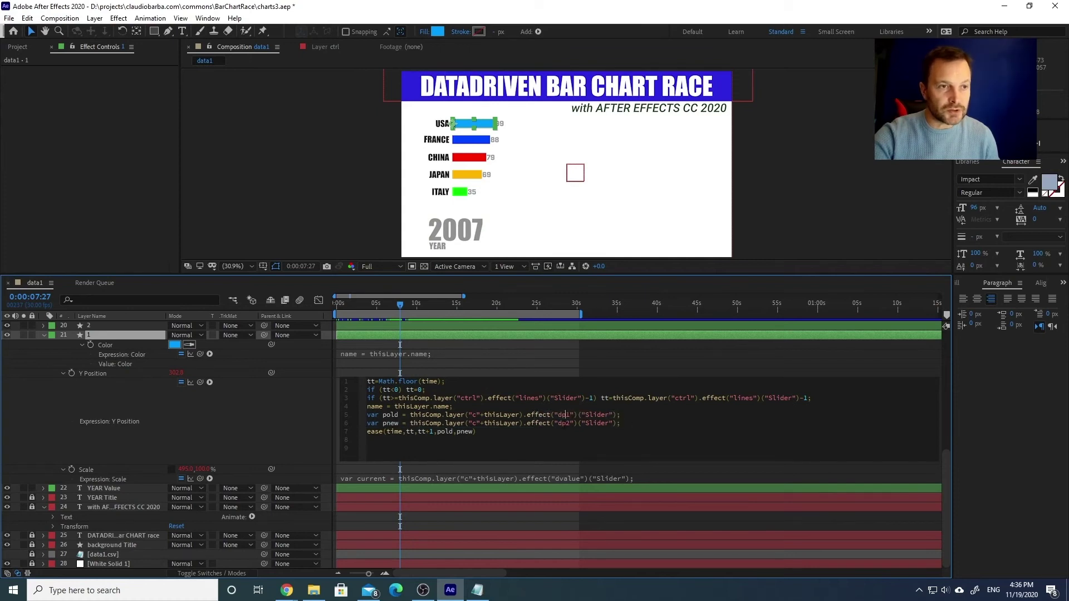
pyautogui.moveTo(482, 436); pyautogui.dragTo(347, 439)
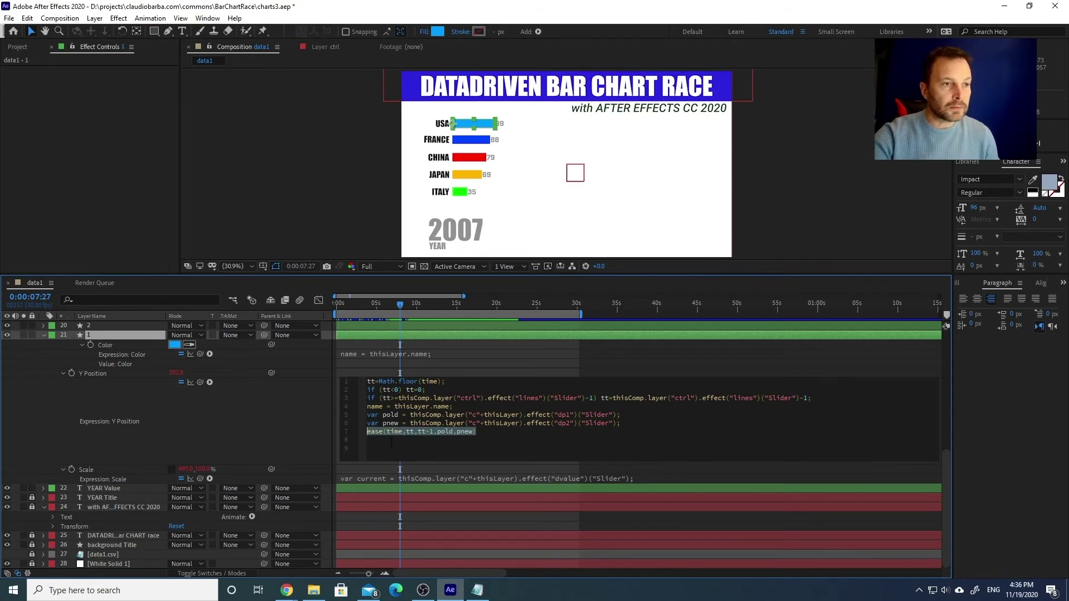
pyautogui.moveTo(399, 303); pyautogui.dragTo(330, 313)
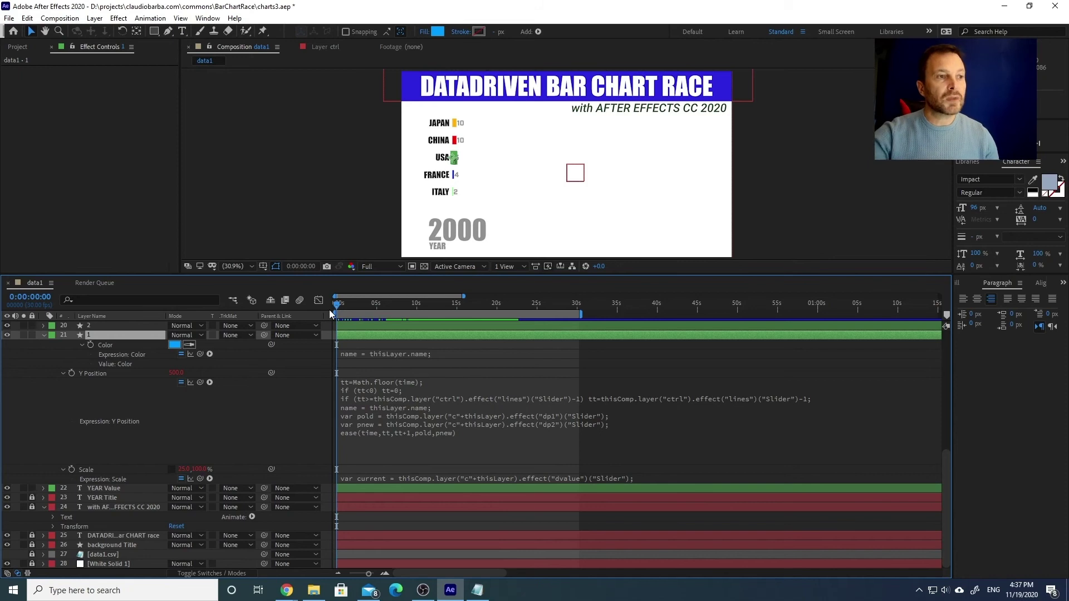
pyautogui.moveTo(333, 312); pyautogui.dragTo(372, 308)
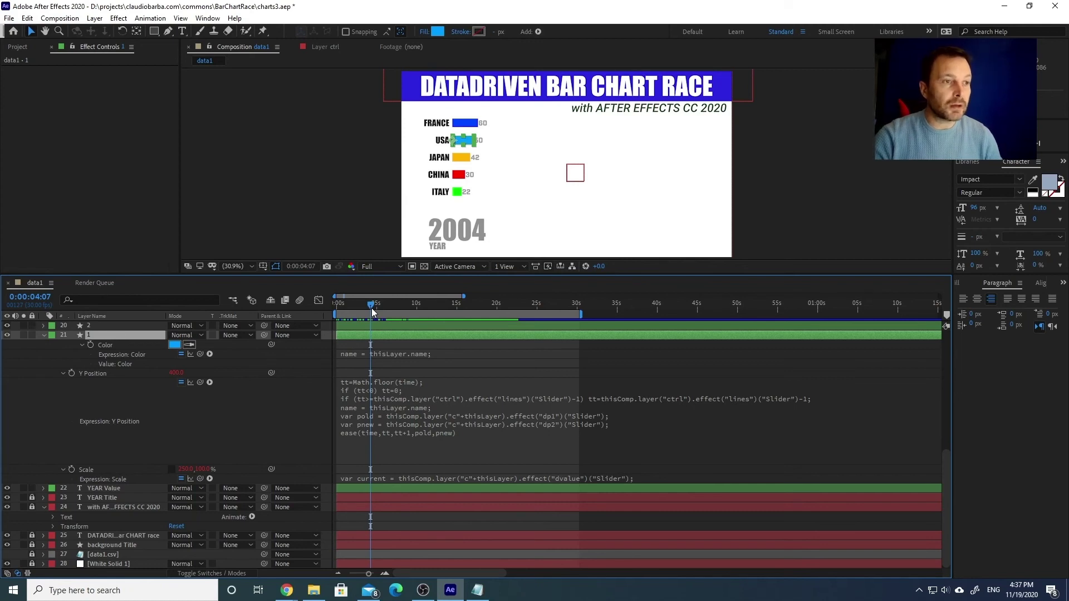
pyautogui.click(356, 307)
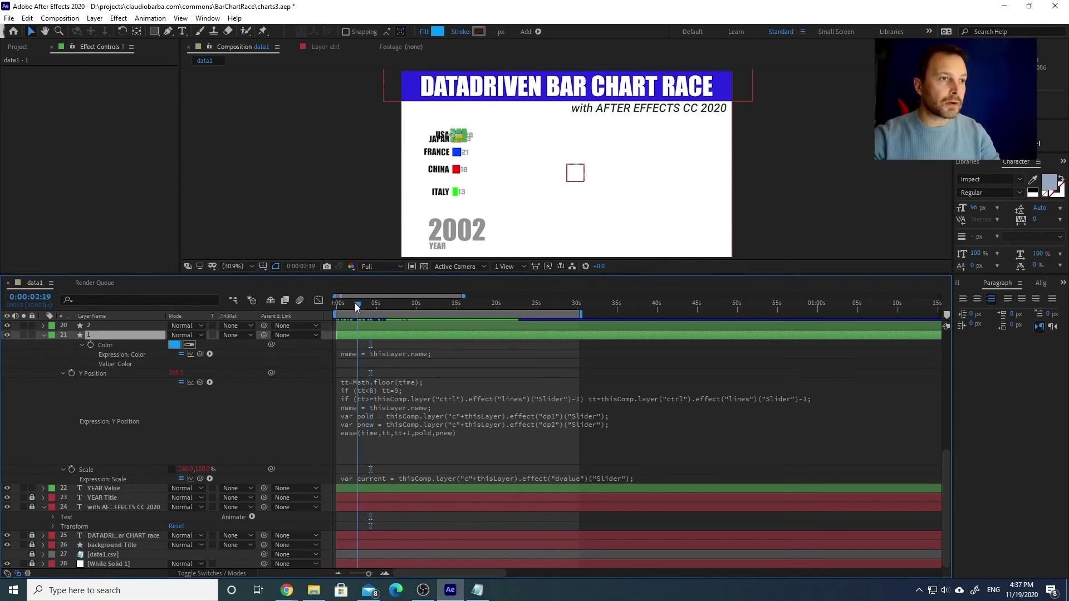
pyautogui.press('space')
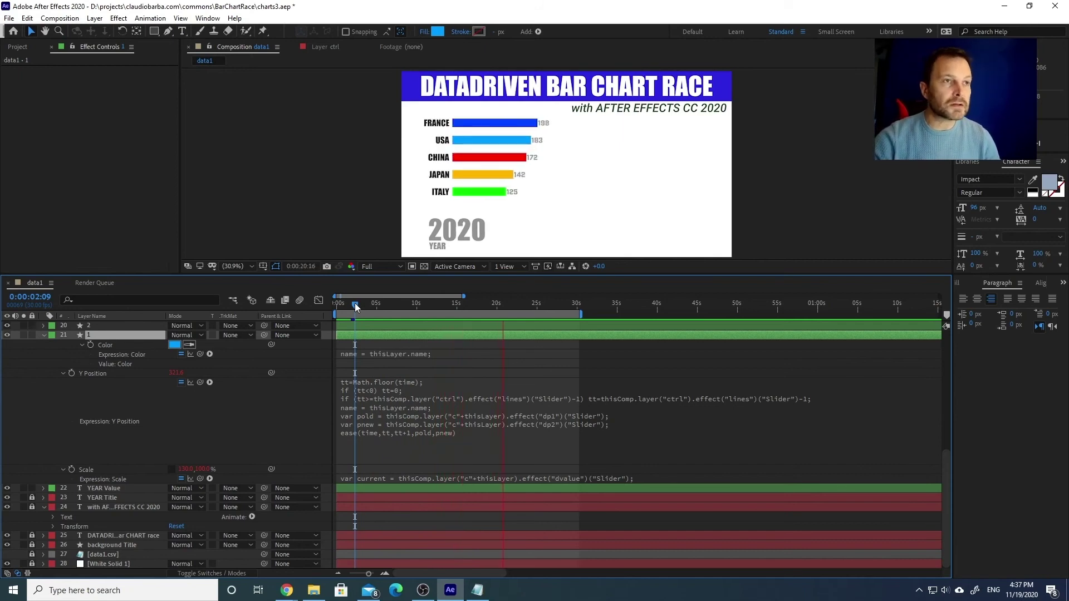
pyautogui.moveTo(356, 306); pyautogui.dragTo(333, 304)
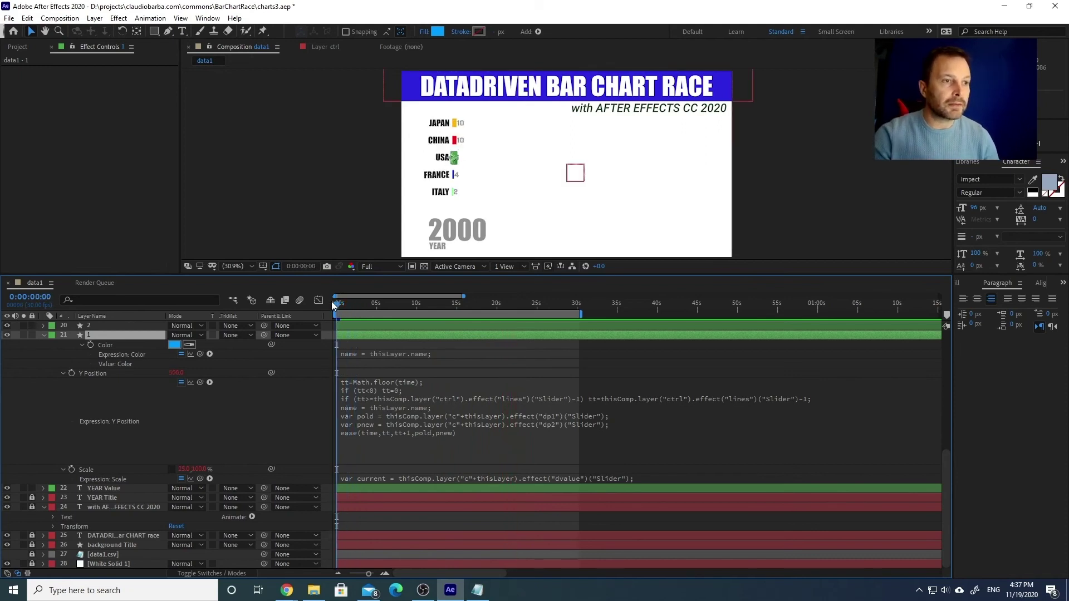